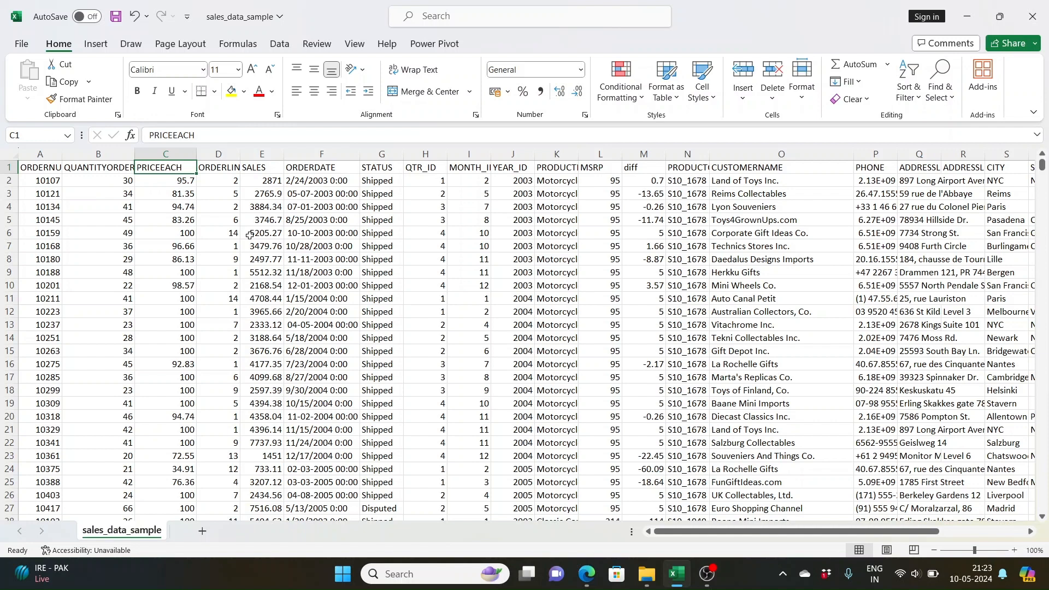
# - Widen the PRODUCTLINE column so that its contents fit
pyautogui.click(170, 218)
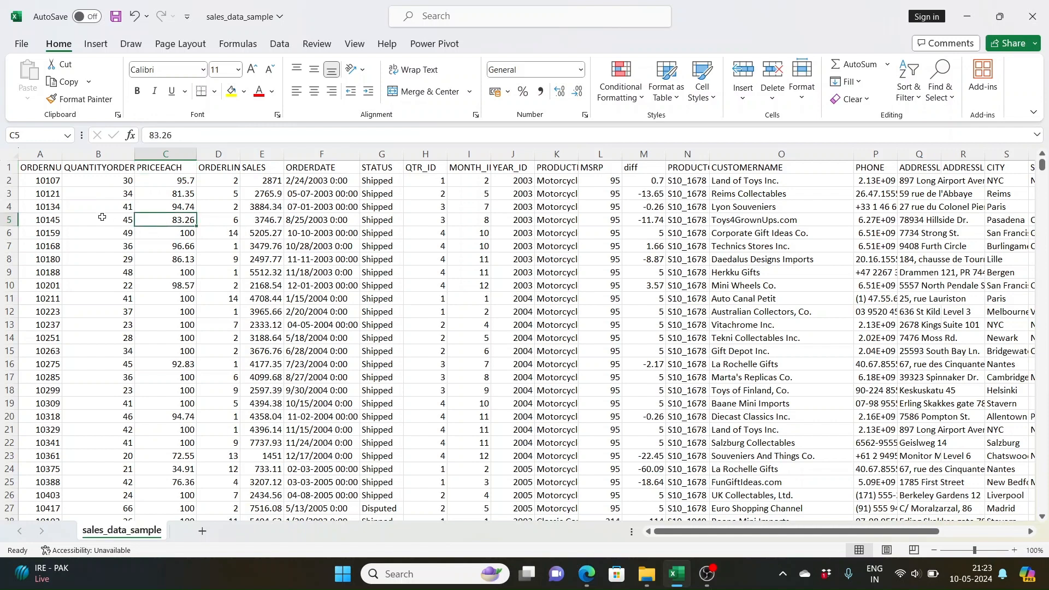
pyautogui.click(67, 192)
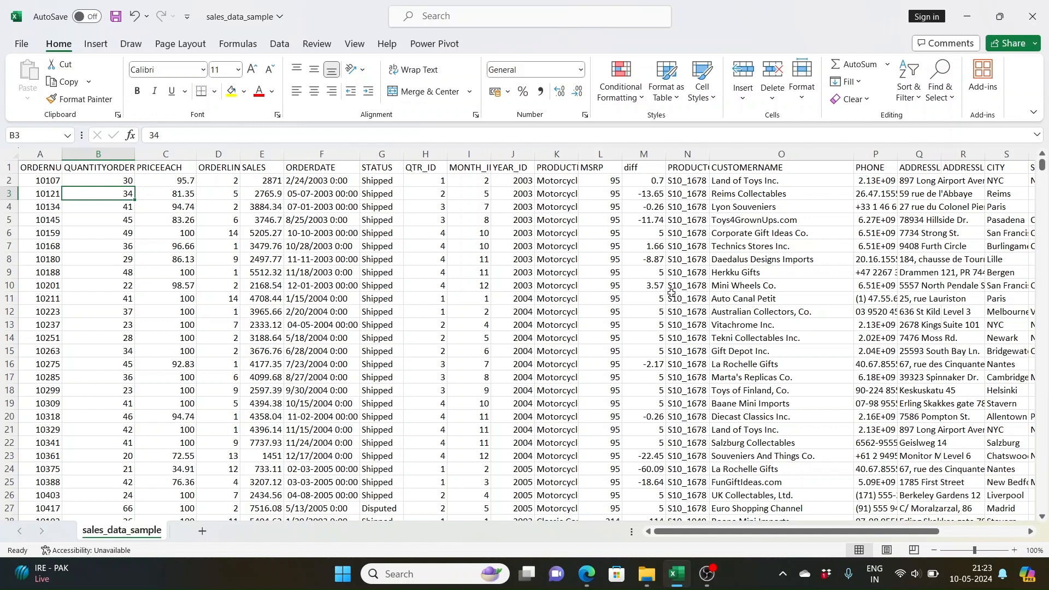
pyautogui.doubleClick(579, 154)
# - Turn on the header filters and examine the product lines offered in the PRODUCTLINE filter, leaving the data unfiltered
pyautogui.click(576, 166)
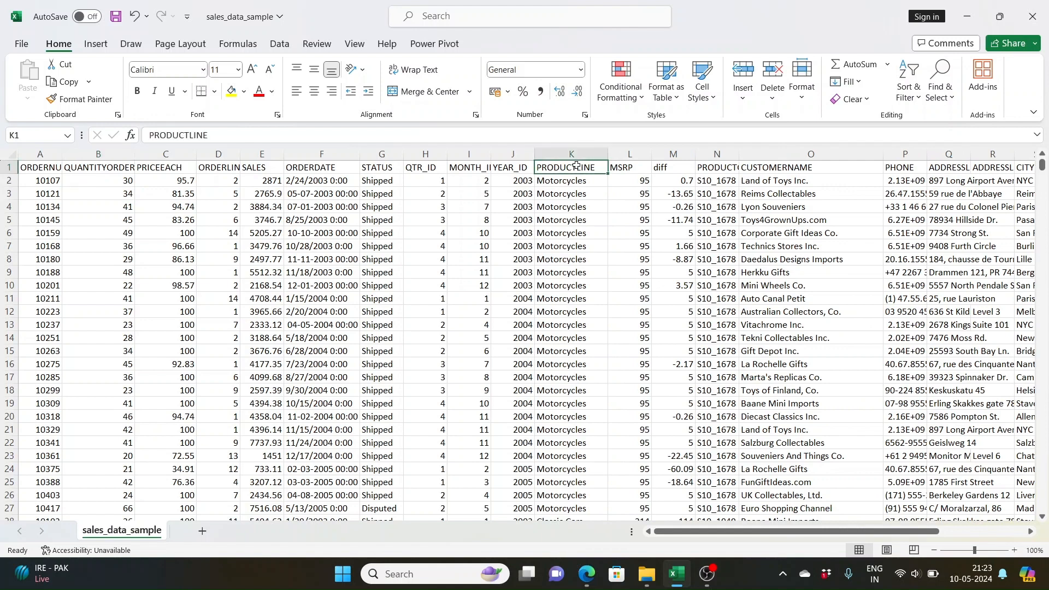
pyautogui.hotkey('ctrl', 'shift', 'l')
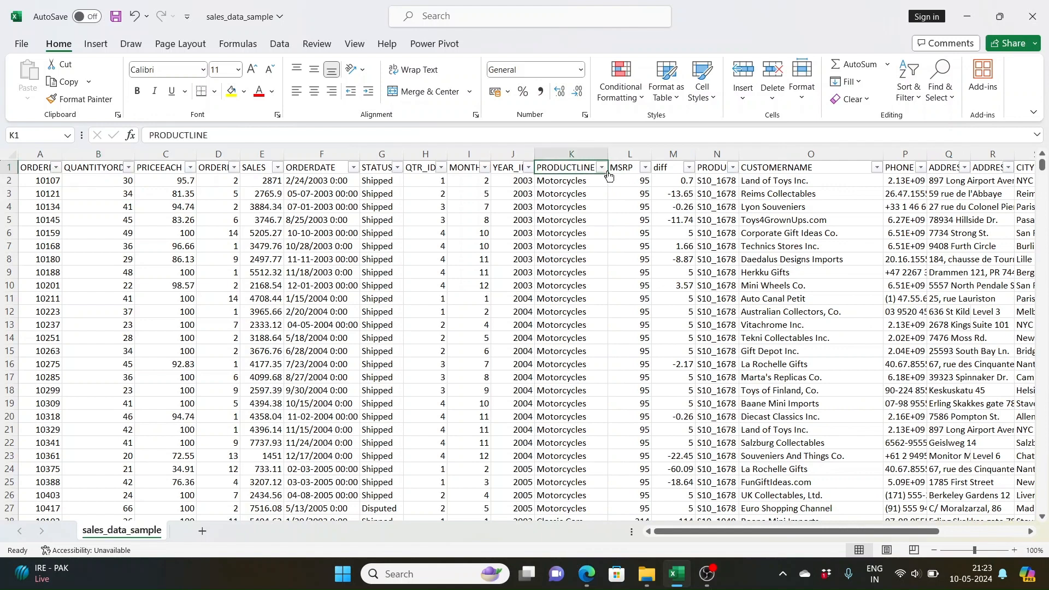
pyautogui.click(602, 167)
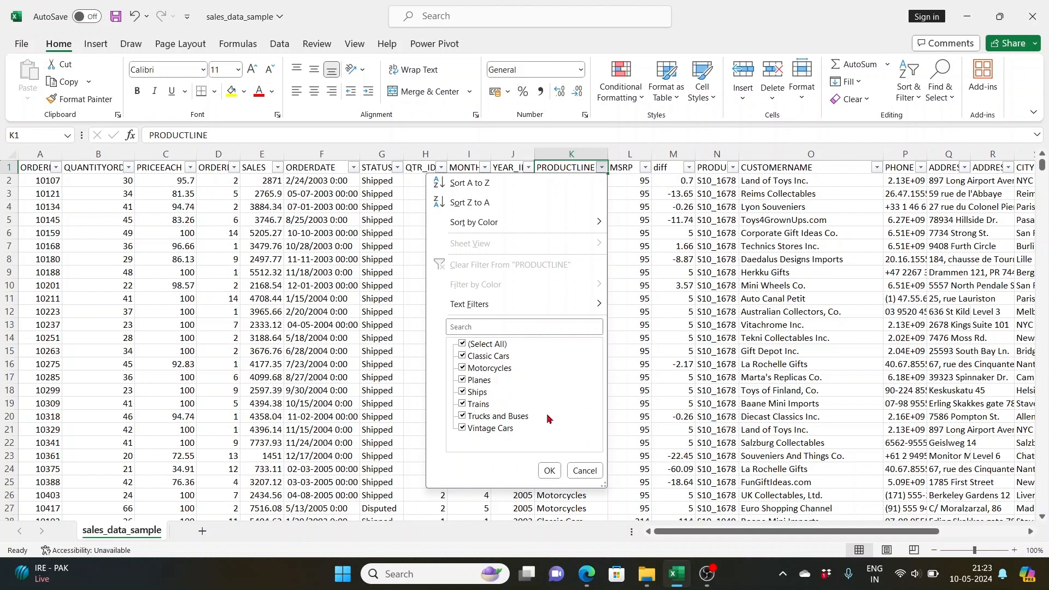
pyautogui.click(582, 471)
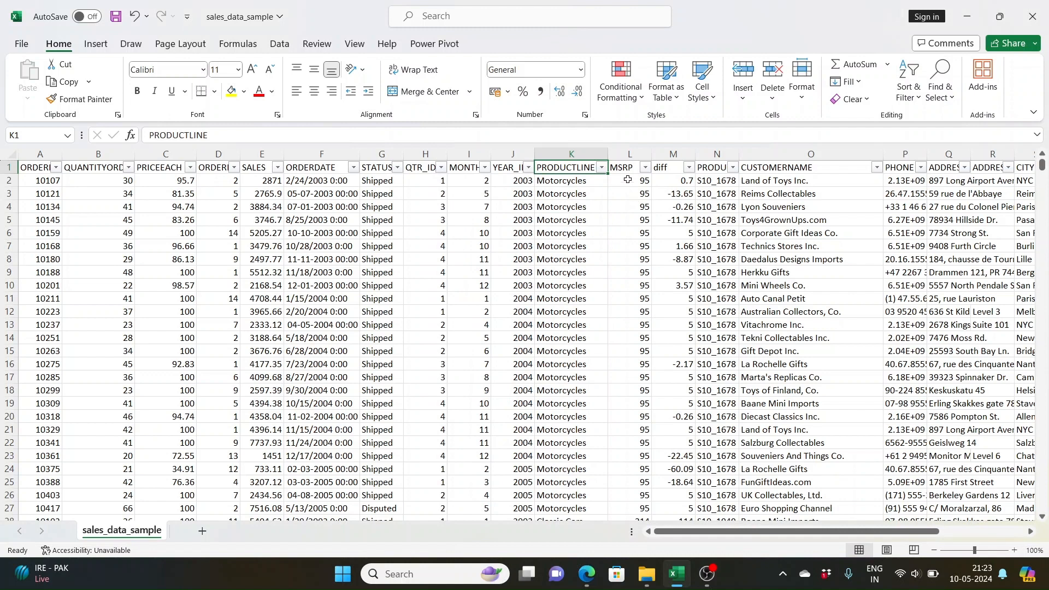
# - Examine the values offered in the MSRP filter without filtering the data
pyautogui.click(569, 204)
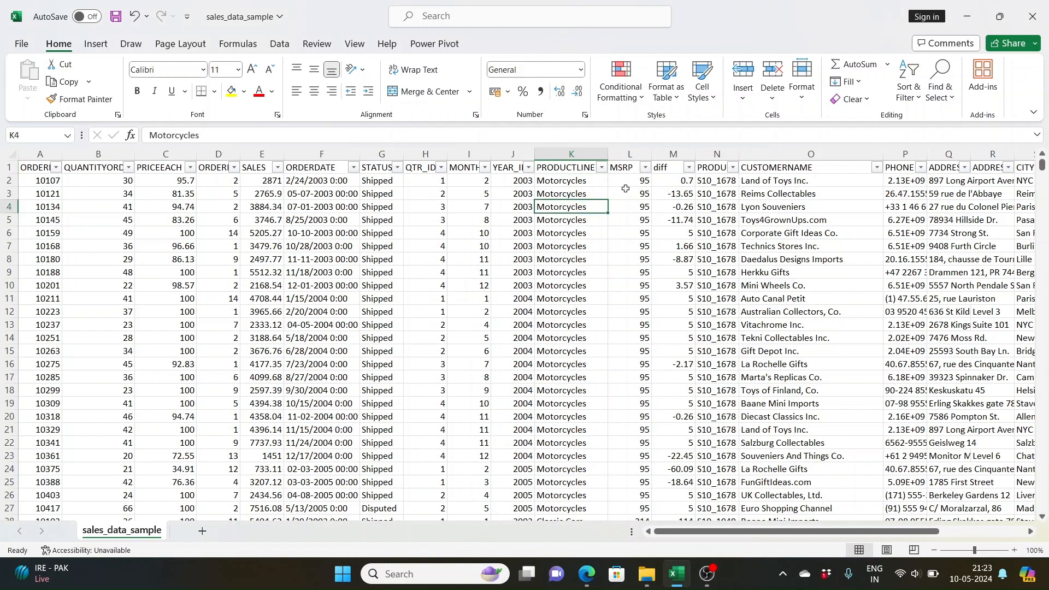
pyautogui.click(645, 168)
pyautogui.scroll(-8, 548, 372)
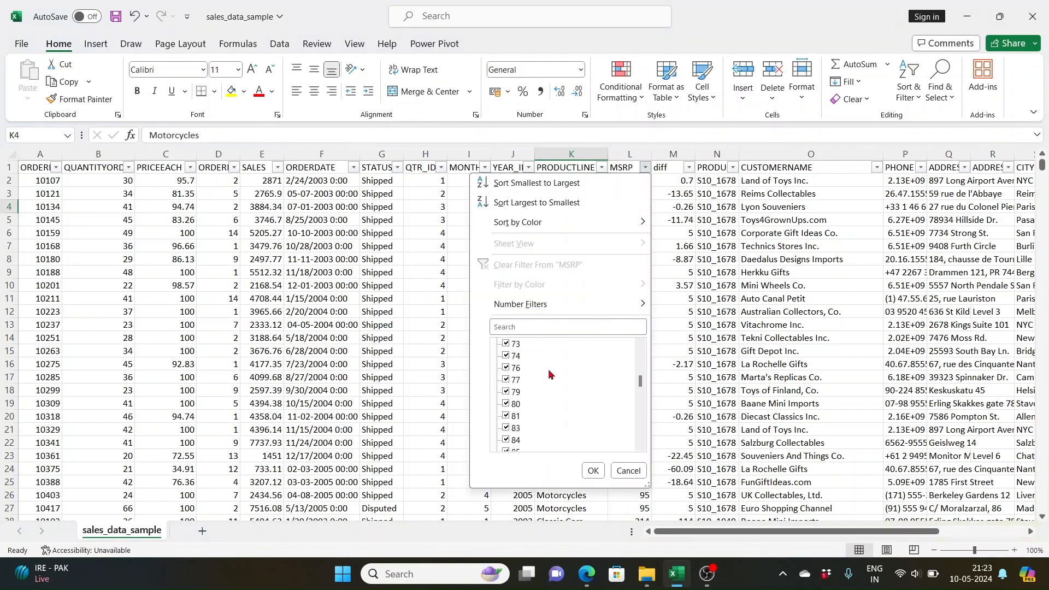
pyautogui.scroll(-5, 549, 374)
pyautogui.scroll(11, 551, 374)
pyautogui.click(699, 232)
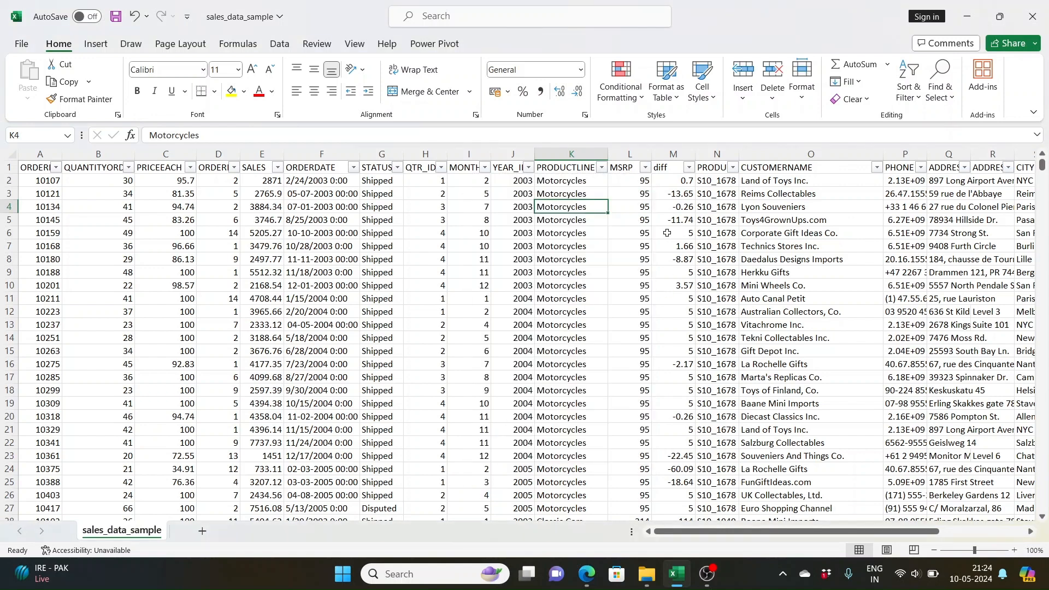
# - Examine the order statuses offered in the STATUS filter, keeping all of them selected
pyautogui.click(380, 170)
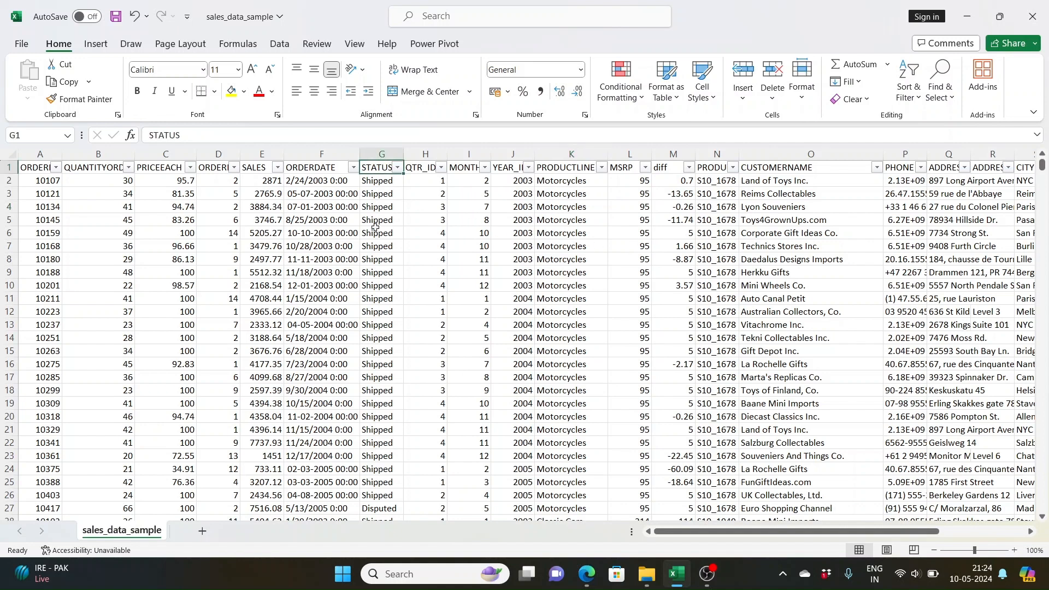
pyautogui.click(398, 167)
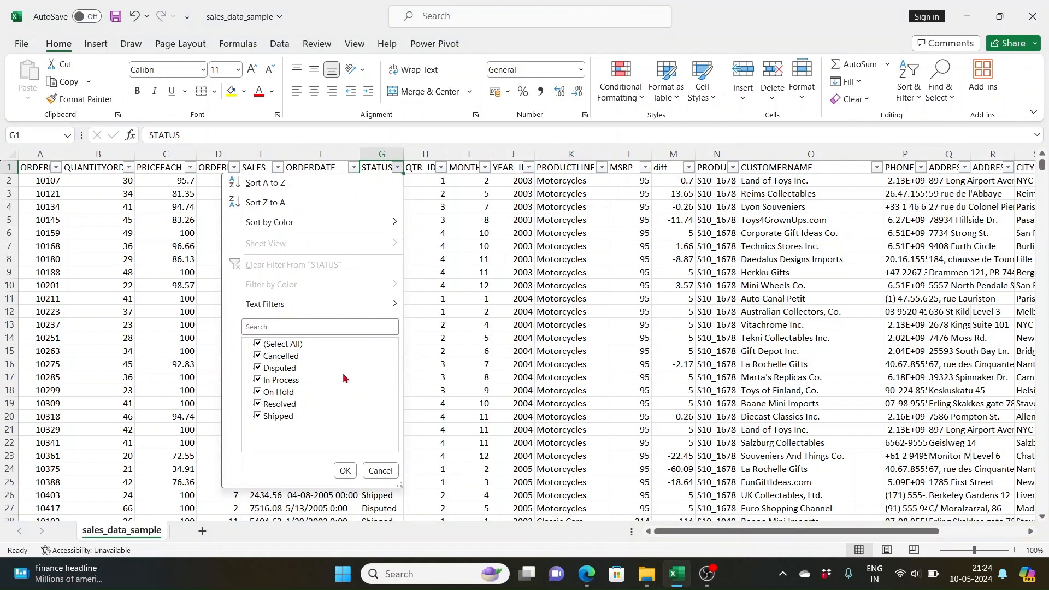
pyautogui.click(346, 471)
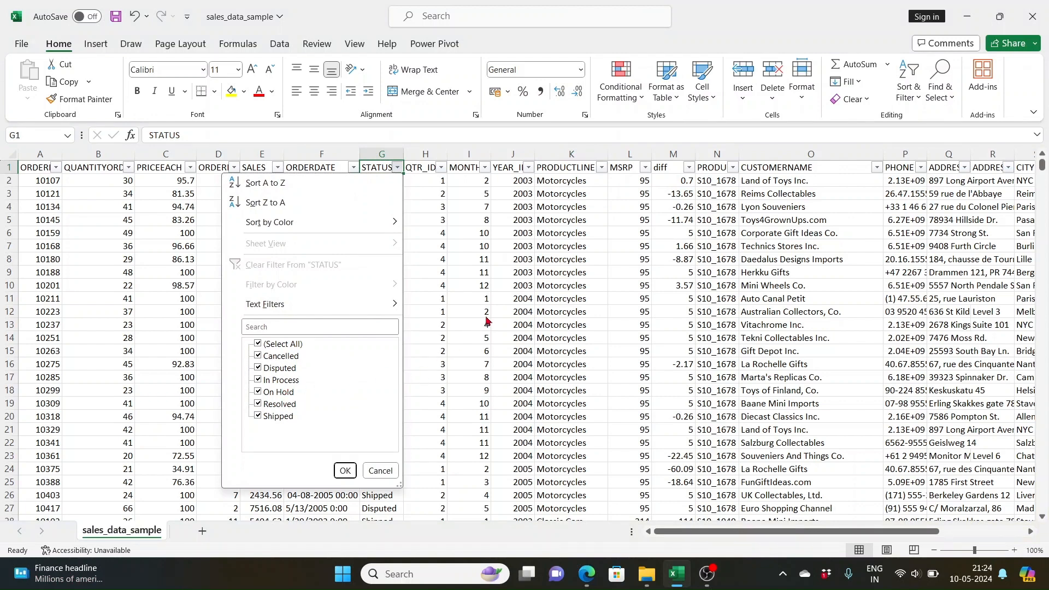
# - Look at the QUANTITYORDERED and PRICEEACH columns and examine the prices offered in the PRICEEACH filter
pyautogui.click(112, 169)
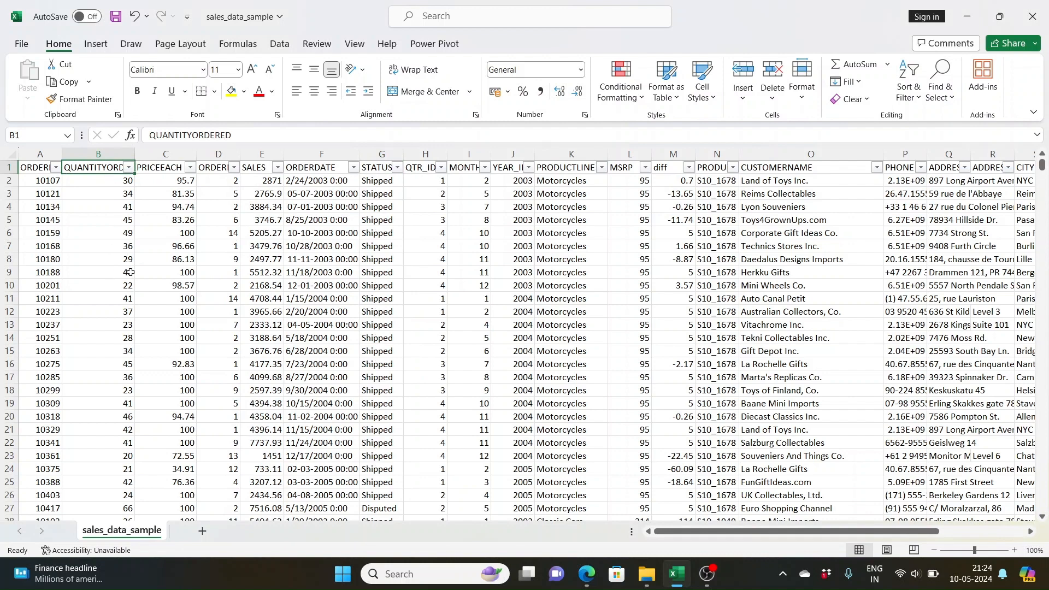
pyautogui.click(171, 171)
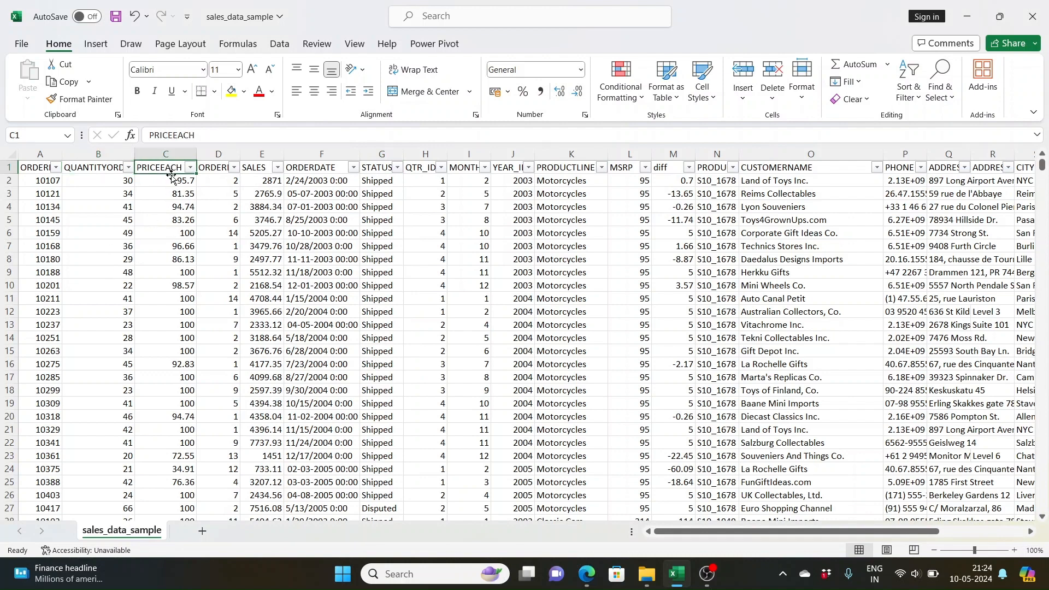
pyautogui.click(190, 168)
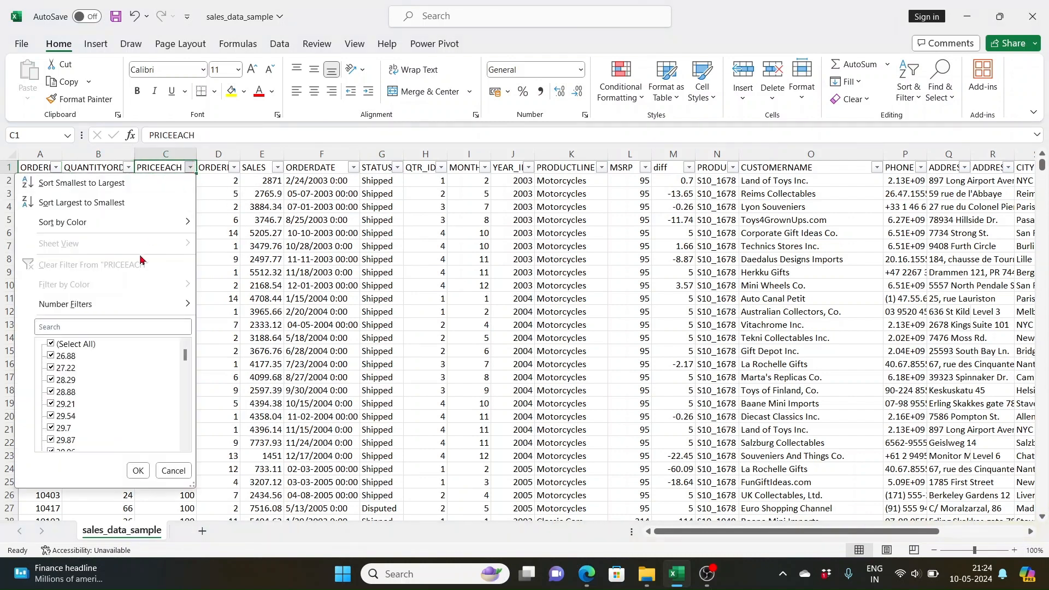
pyautogui.click(308, 295)
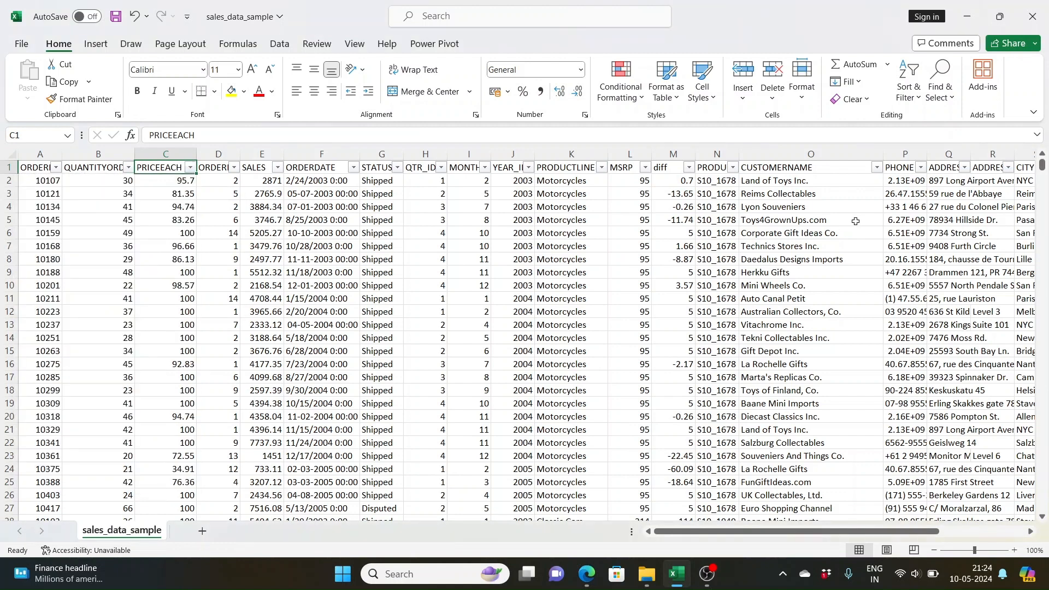
# - Look over the remaining columns through DEALSIZE and turn off the header filters
pyautogui.moveTo(786, 535); pyautogui.dragTo(869, 528)
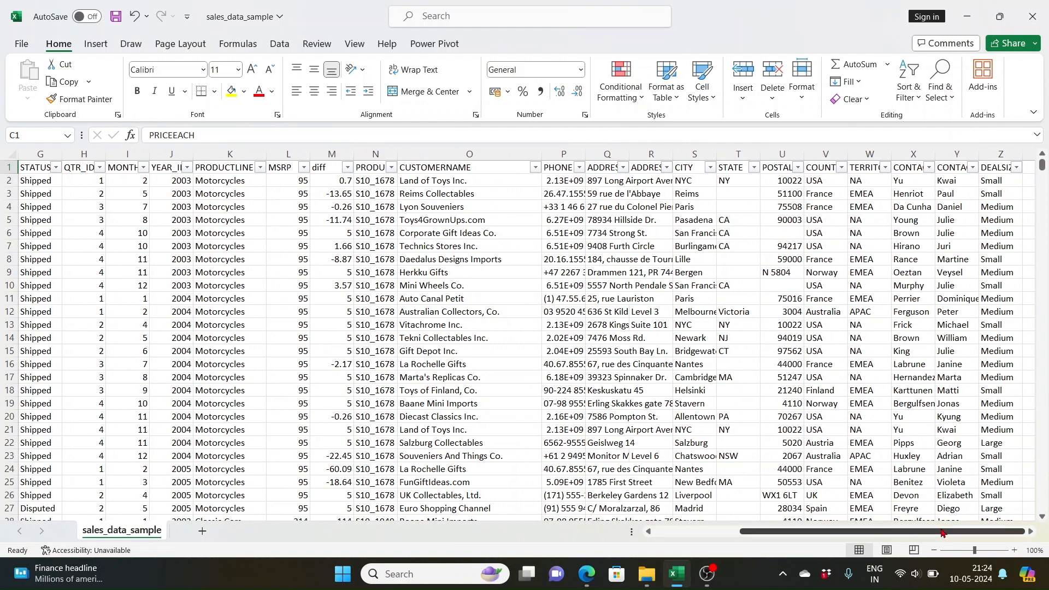
pyautogui.click(998, 169)
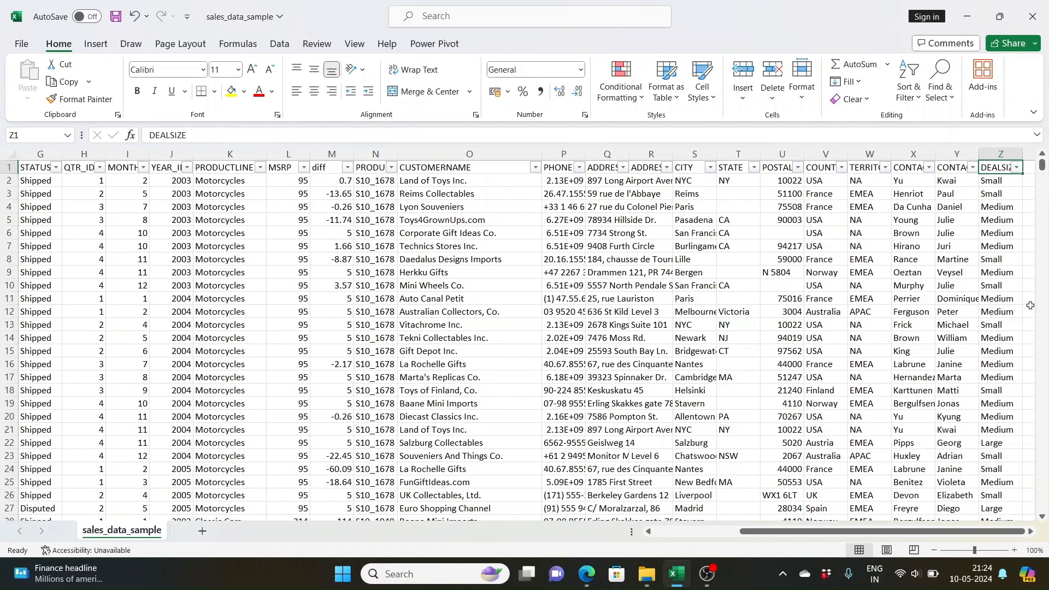
pyautogui.scroll(-20, 1031, 306)
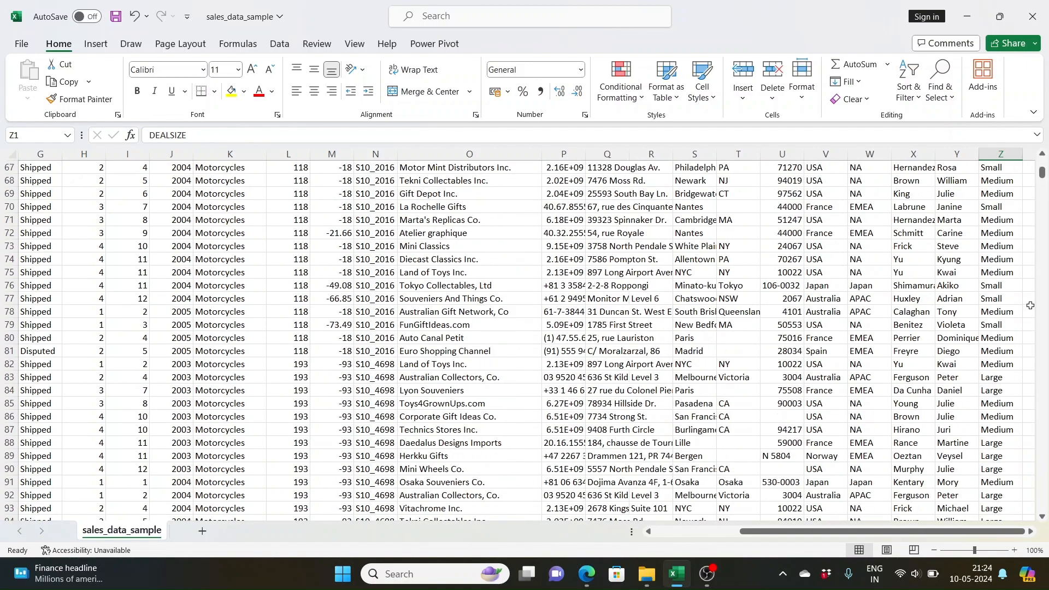
pyautogui.scroll(20, 1030, 305)
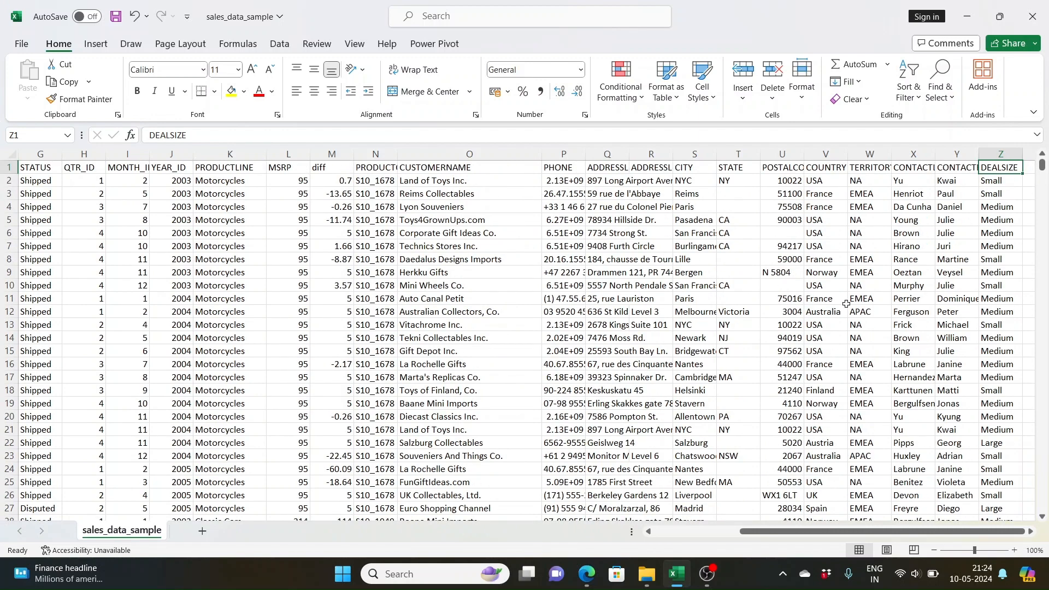
# - Examine the extent of the dataset by going to its last row and checking across to the last column
pyautogui.hotkey('ctrl', 'Left')
pyautogui.hotkey('ctrl', 'Down')
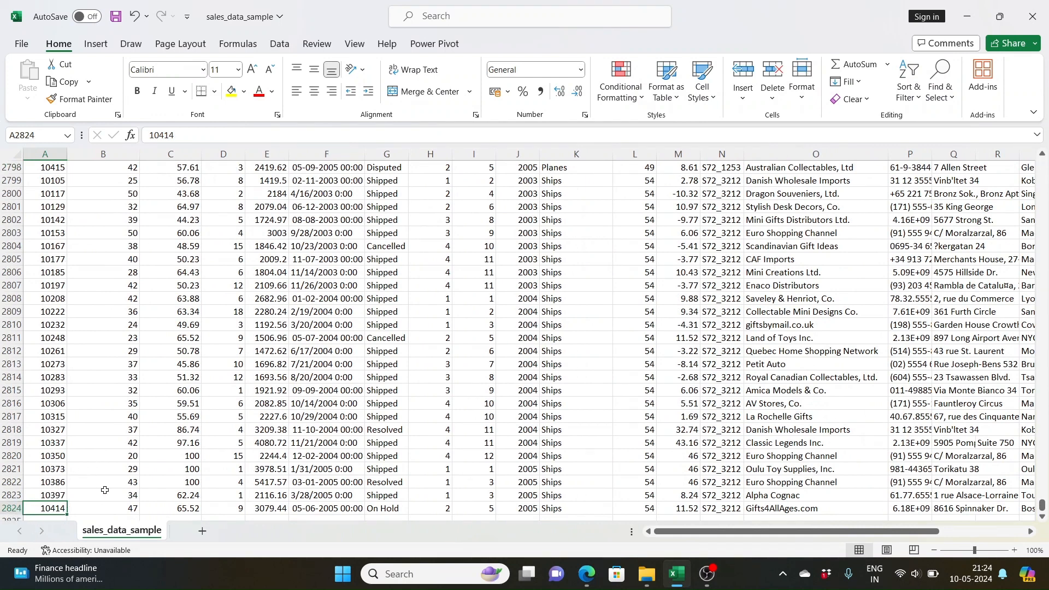
pyautogui.scroll(4, 87, 502)
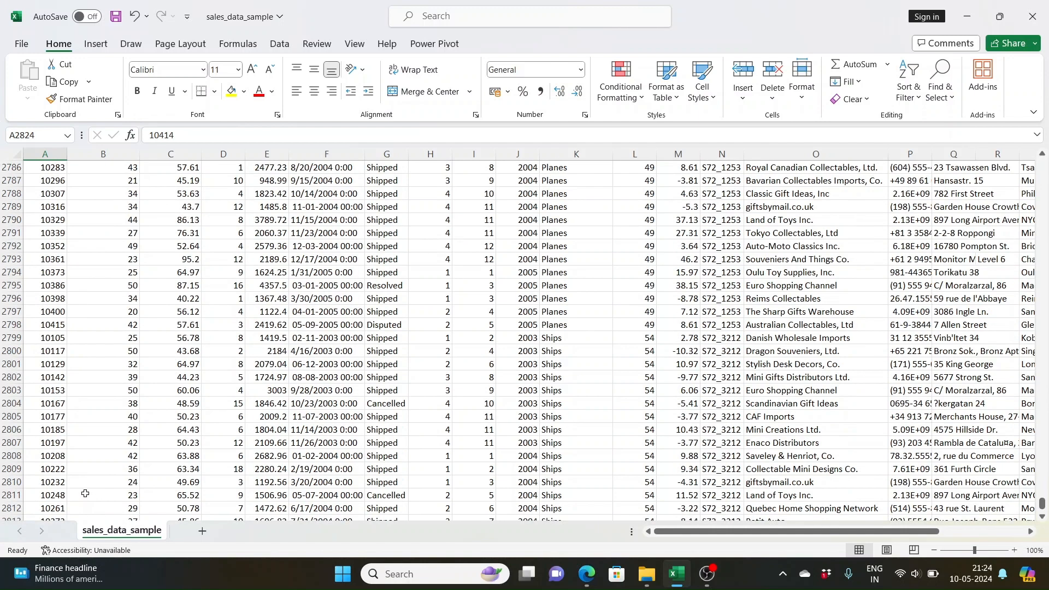
pyautogui.hotkey('ctrl', 'Right')
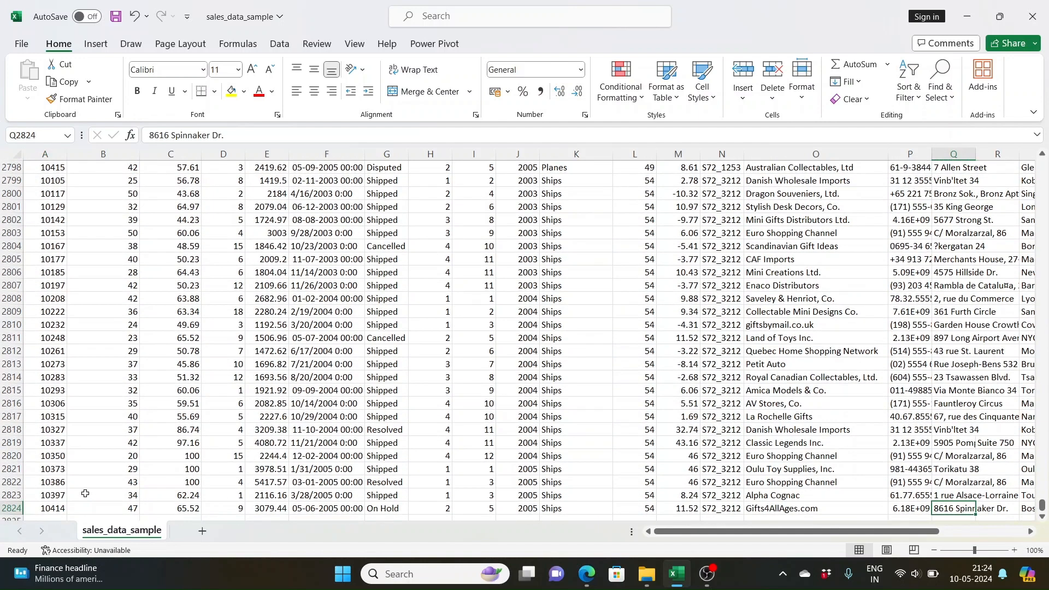
pyautogui.hotkey('ctrl', 'shift', 'Left')
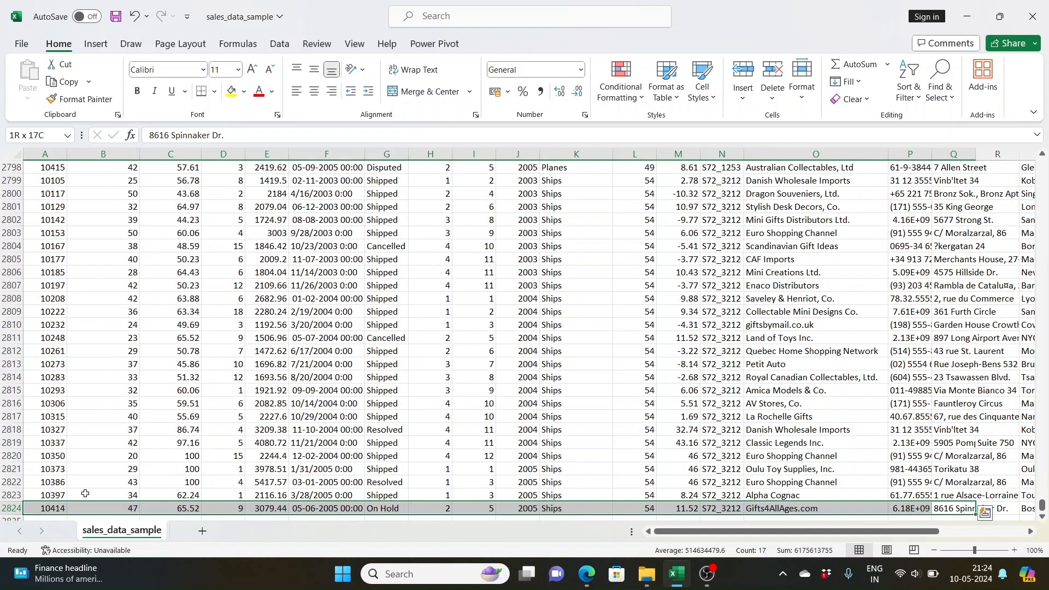
pyautogui.moveTo(891, 531); pyautogui.dragTo(1036, 530)
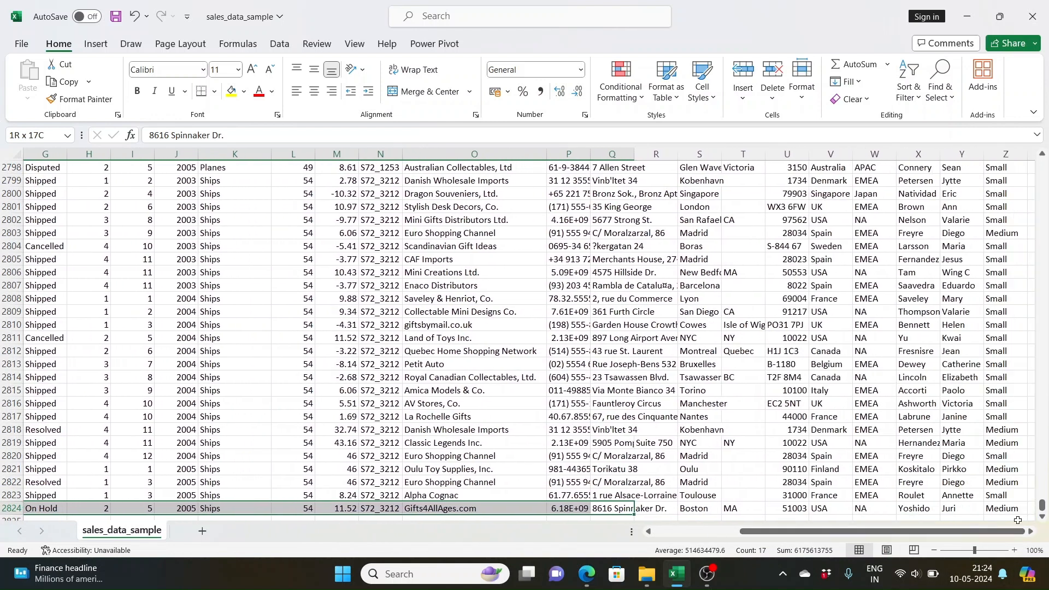
pyautogui.click(1012, 511)
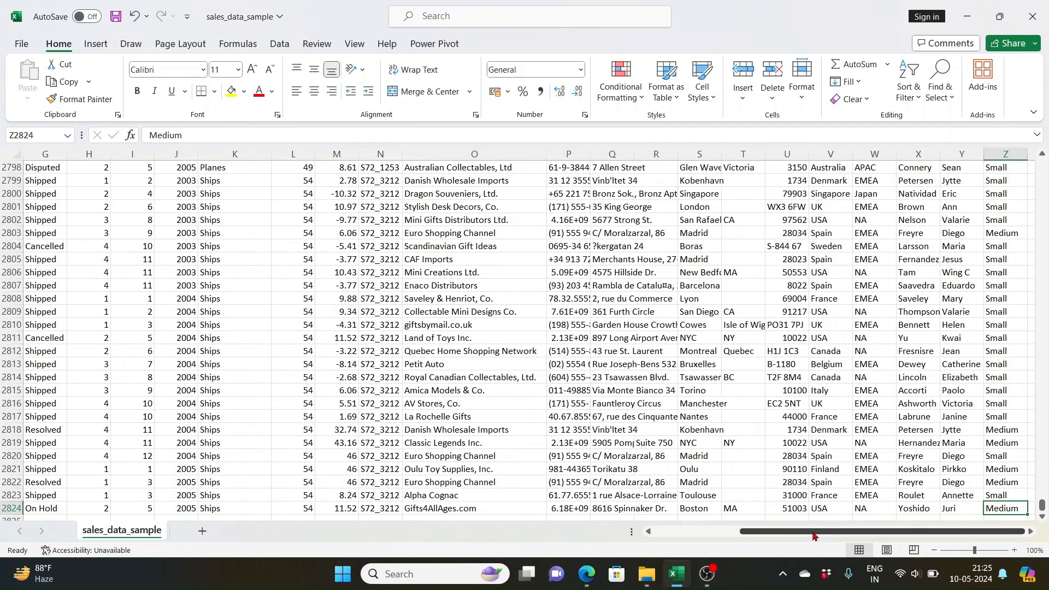
# - Insert a PivotTable on a new worksheet from the range sales_data_sample!$A$1:$Z$2824
pyautogui.moveTo(815, 537); pyautogui.dragTo(728, 537)
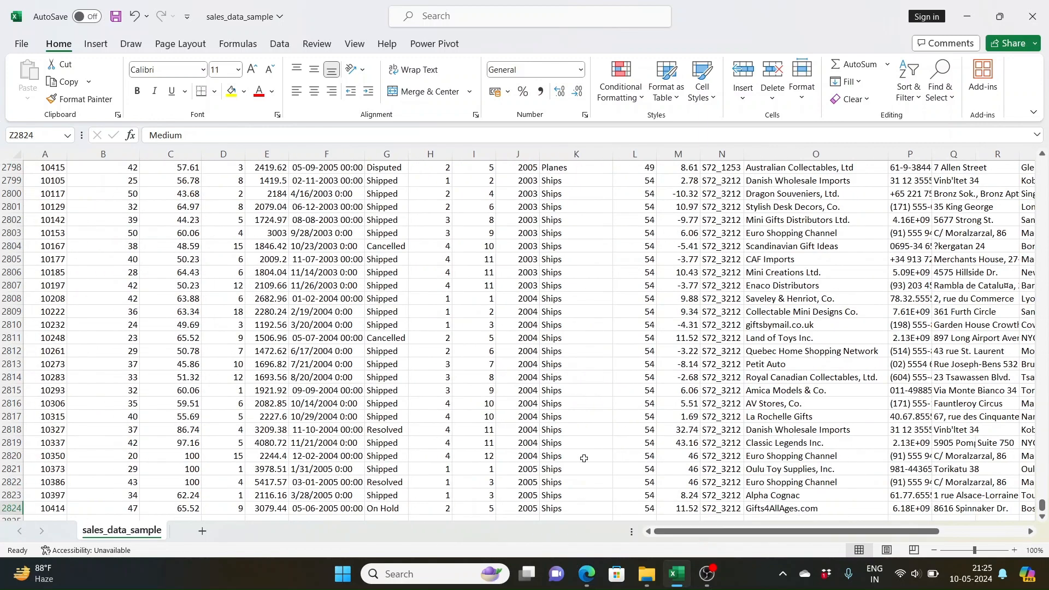
pyautogui.click(274, 234)
pyautogui.hotkey('ctrl', 'Up')
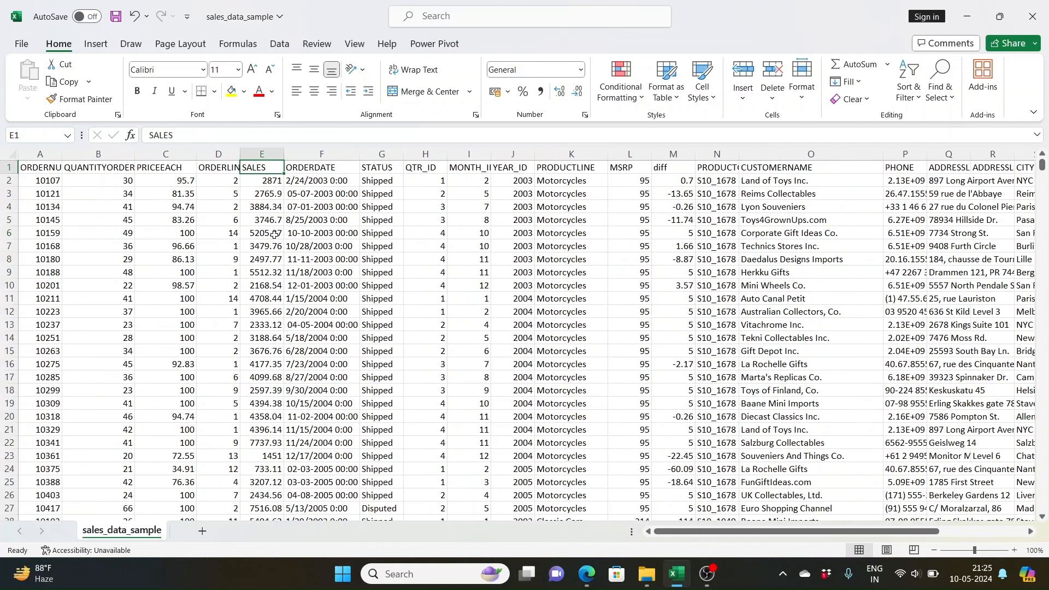
pyautogui.click(66, 208)
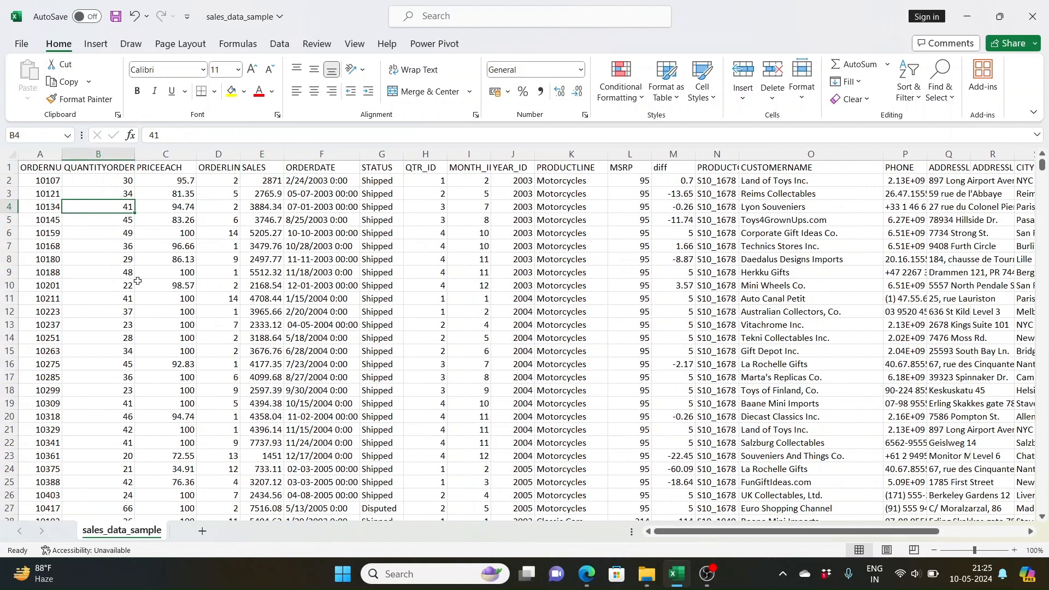
pyautogui.click(96, 44)
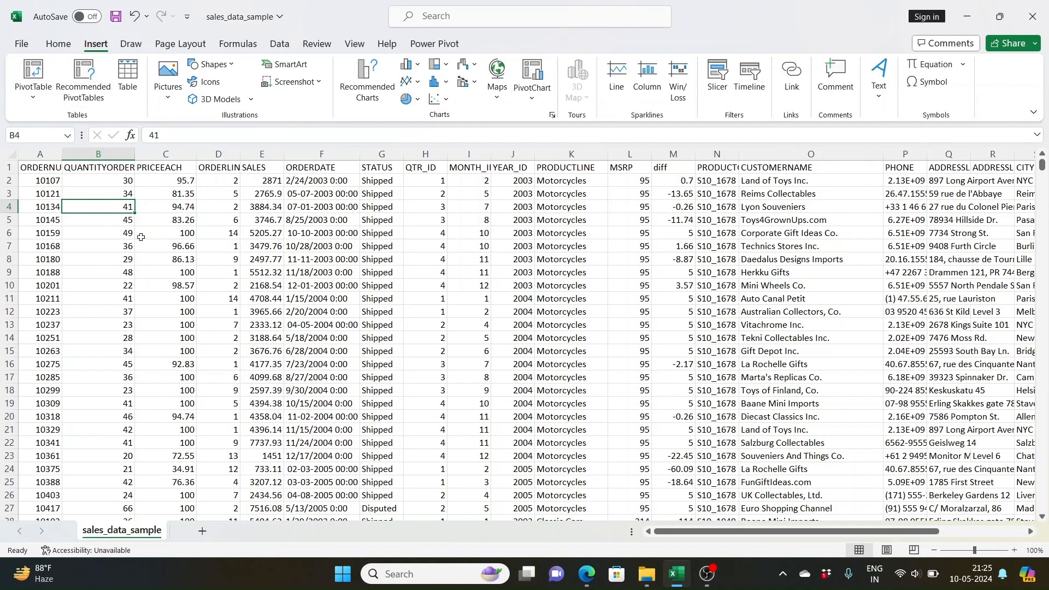
pyautogui.click(33, 71)
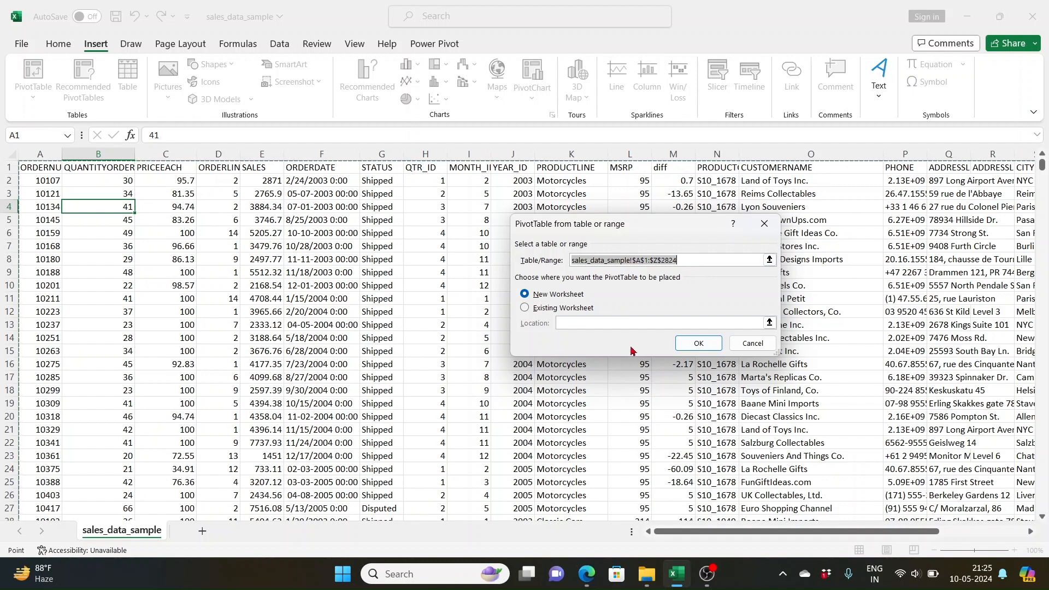
pyautogui.click(701, 346)
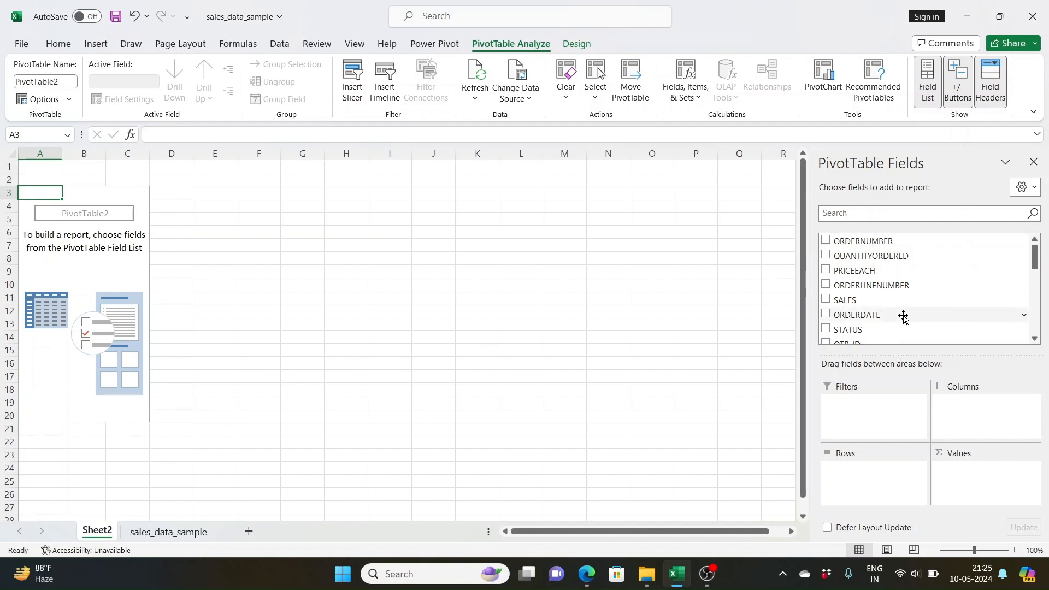
# - Arrange the PivotTable field list as Fields Section and Areas Section Side-By-Side
pyautogui.scroll(-6, 905, 294)
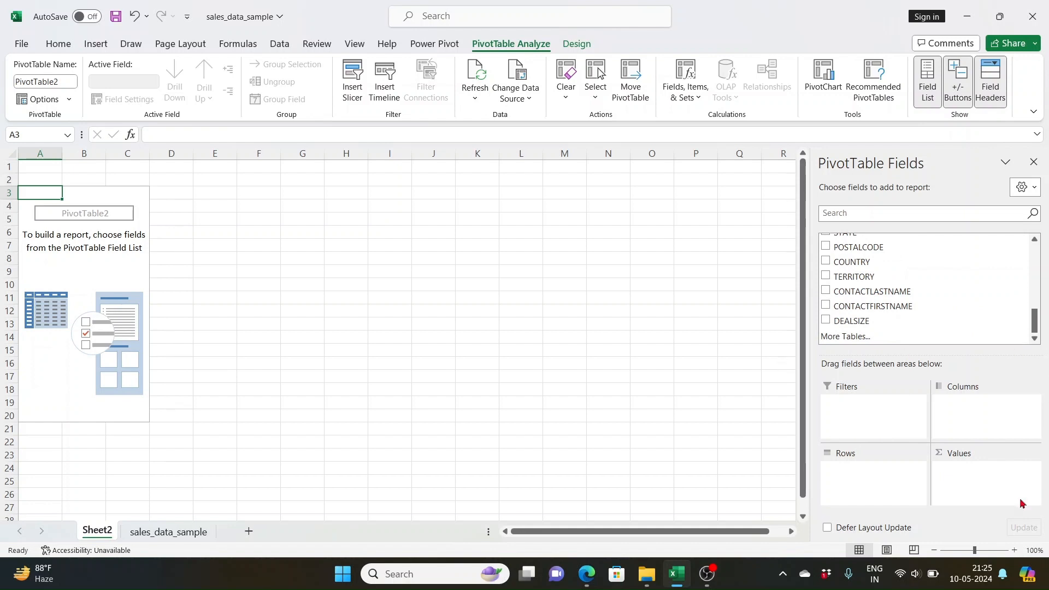
pyautogui.click(1032, 185)
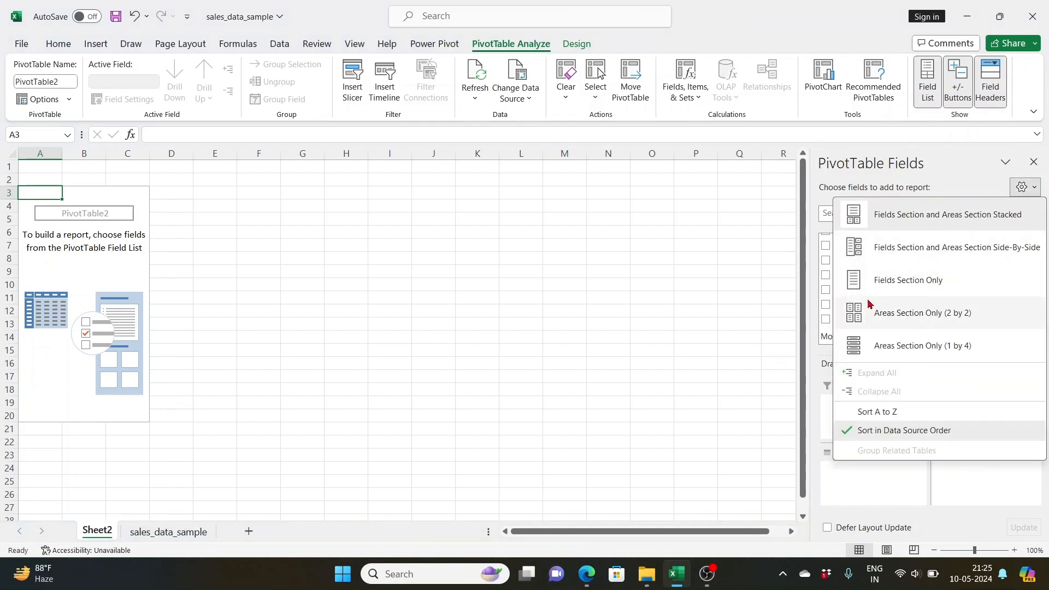
pyautogui.click(934, 254)
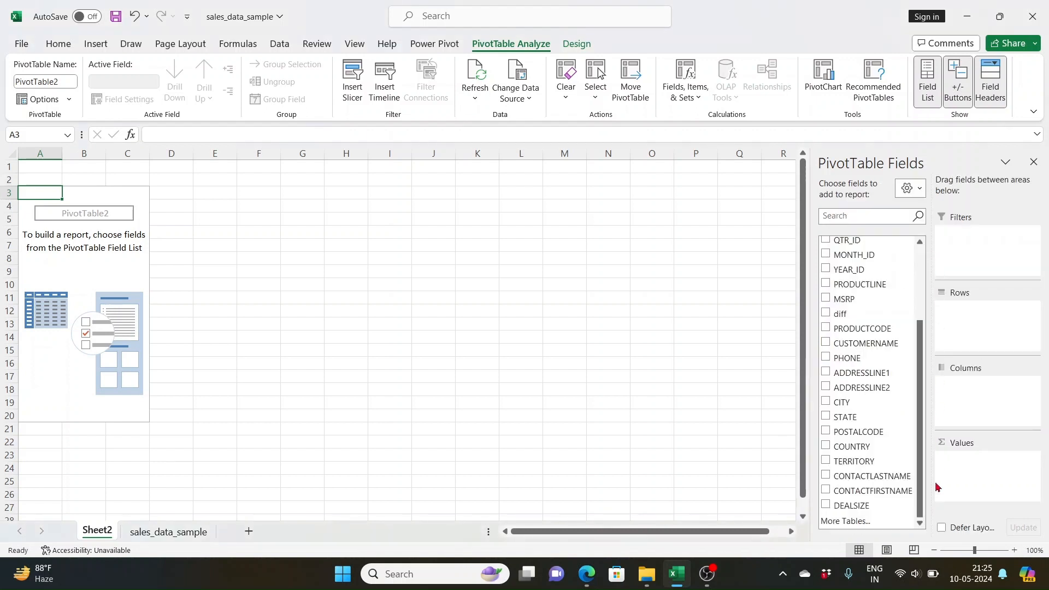
# - Add YEAR_ID to the PivotTable's Rows and QUANTITYORDERED to its Values
pyautogui.moveTo(924, 383); pyautogui.dragTo(921, 278)
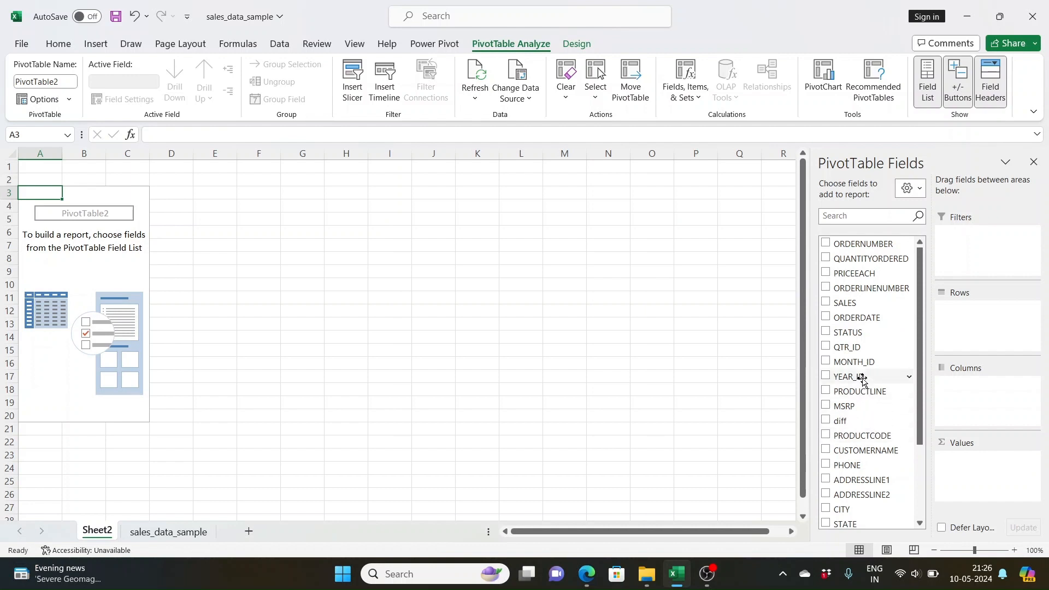
pyautogui.moveTo(860, 381); pyautogui.dragTo(981, 322)
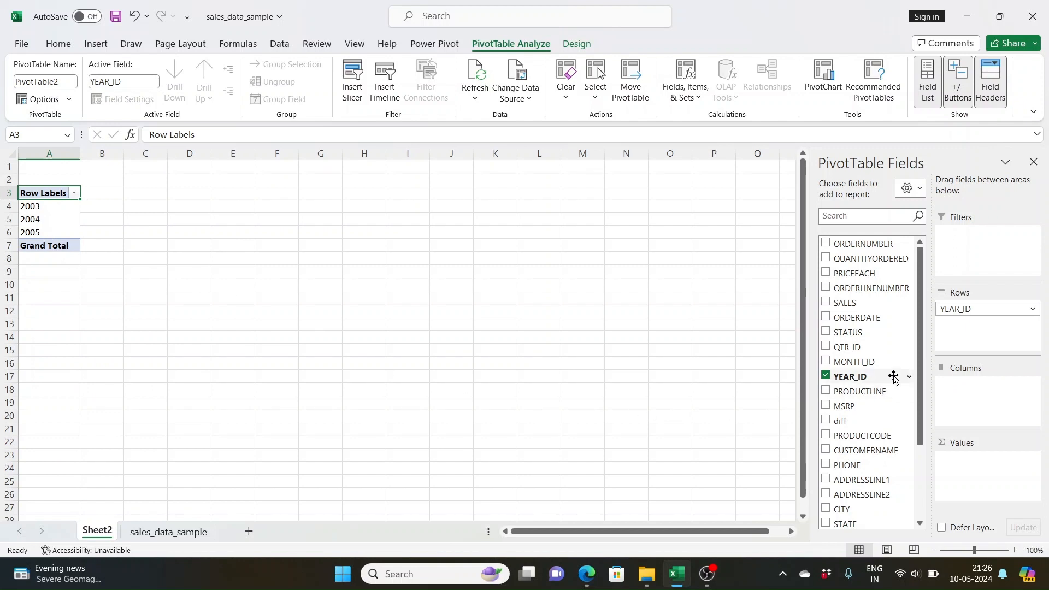
pyautogui.moveTo(875, 260); pyautogui.dragTo(1020, 480)
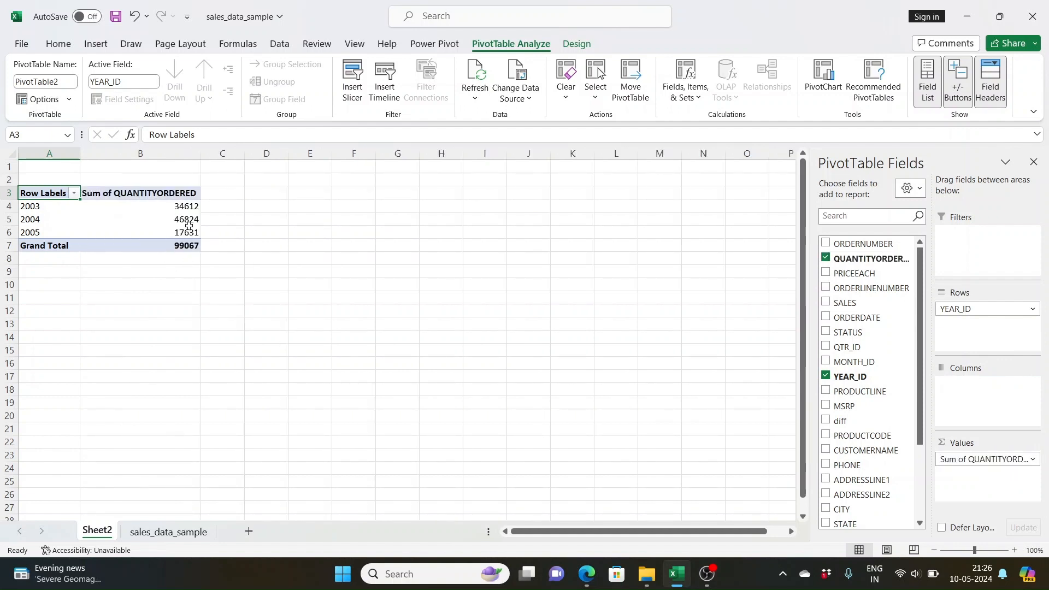
pyautogui.moveTo(176, 218)
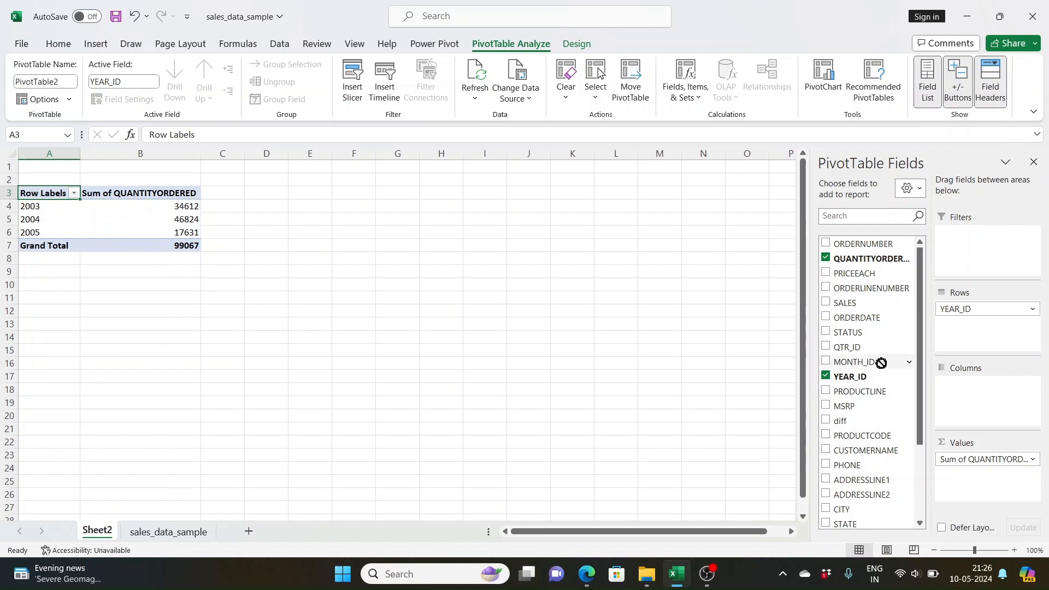
# - Add MONTH_ID below YEAR_ID in the PivotTable's Rows and look through the monthly quantities for each year
pyautogui.moveTo(878, 362); pyautogui.dragTo(1016, 344)
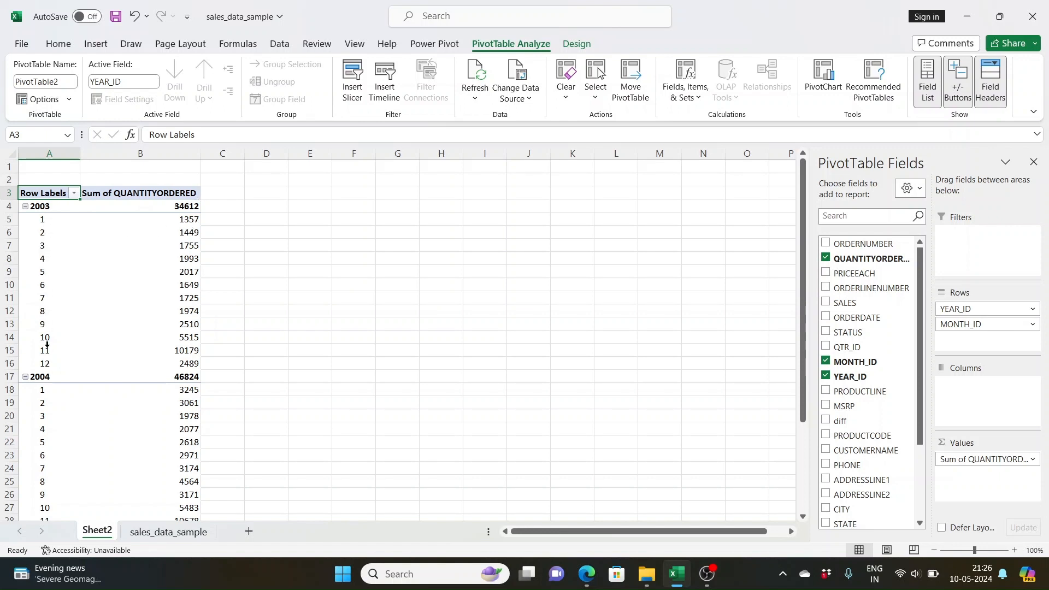
pyautogui.scroll(-3, 47, 345)
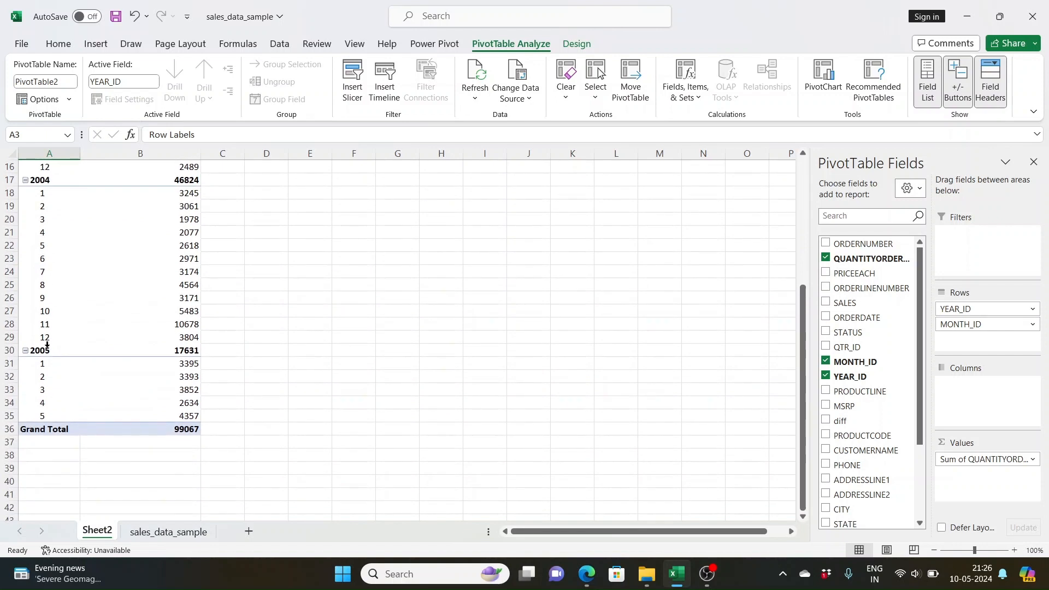
pyautogui.scroll(-2, 47, 344)
pyautogui.moveTo(190, 353)
pyautogui.moveTo(82, 384)
pyautogui.scroll(5, 152, 317)
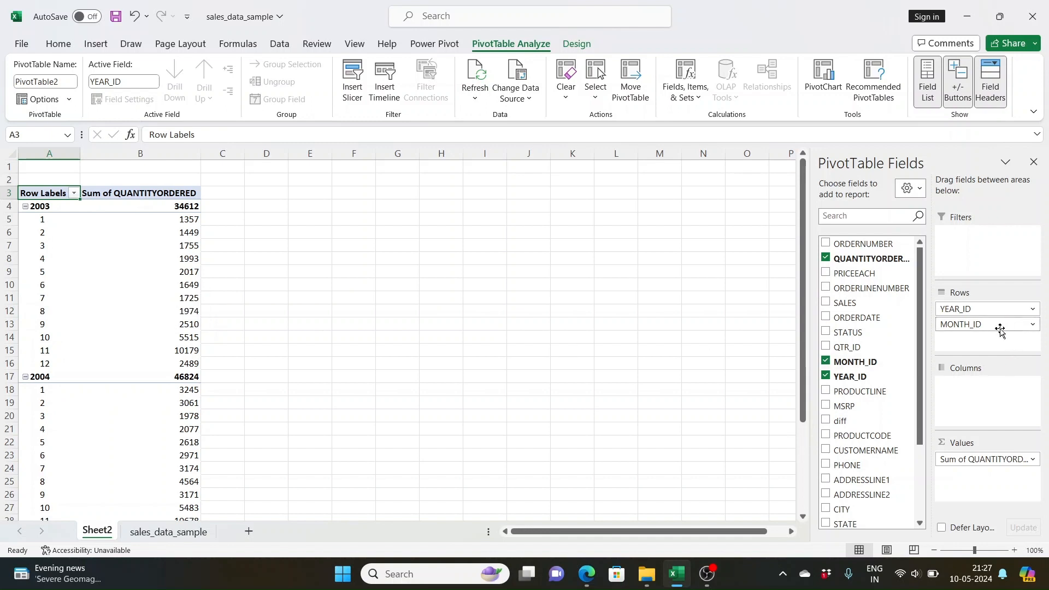
# - Replace MONTH_ID with QTR_ID in the PivotTable's Rows and move YEAR_ID to Columns
pyautogui.moveTo(1000, 326); pyautogui.dragTo(976, 342)
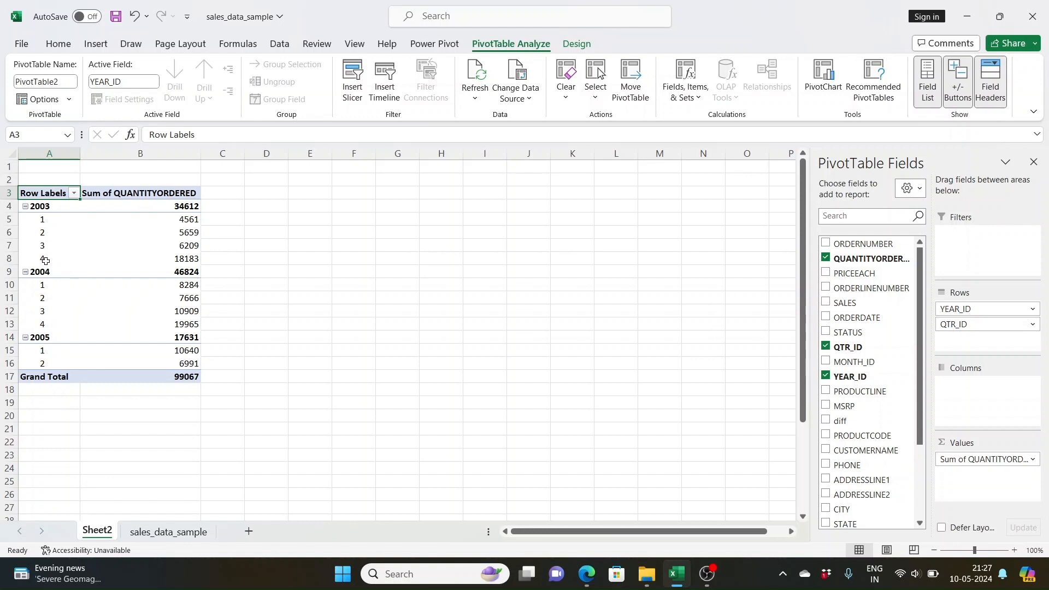
pyautogui.click(194, 262)
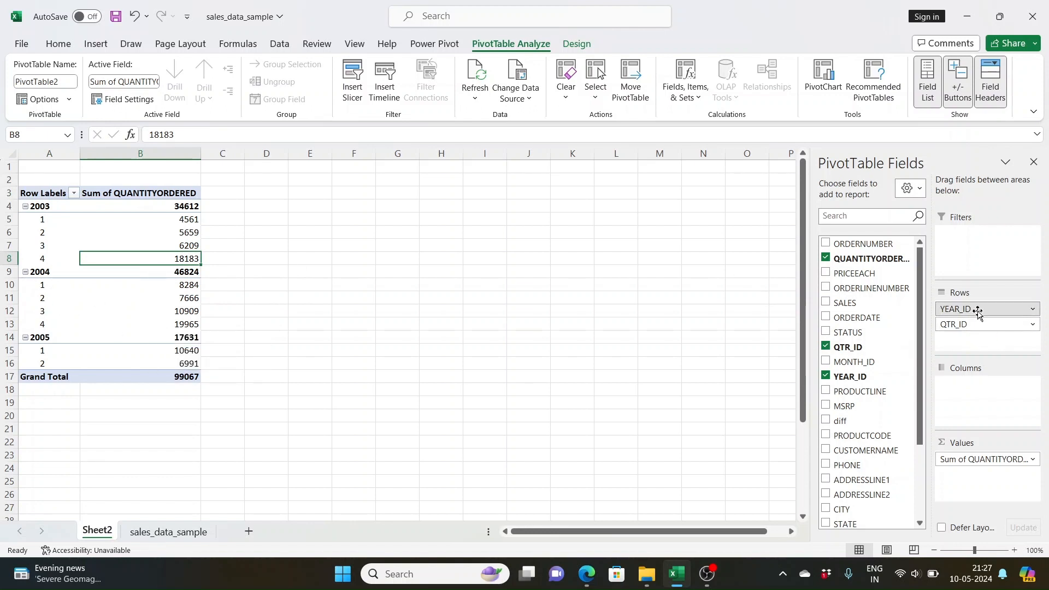
pyautogui.moveTo(975, 308); pyautogui.dragTo(988, 411)
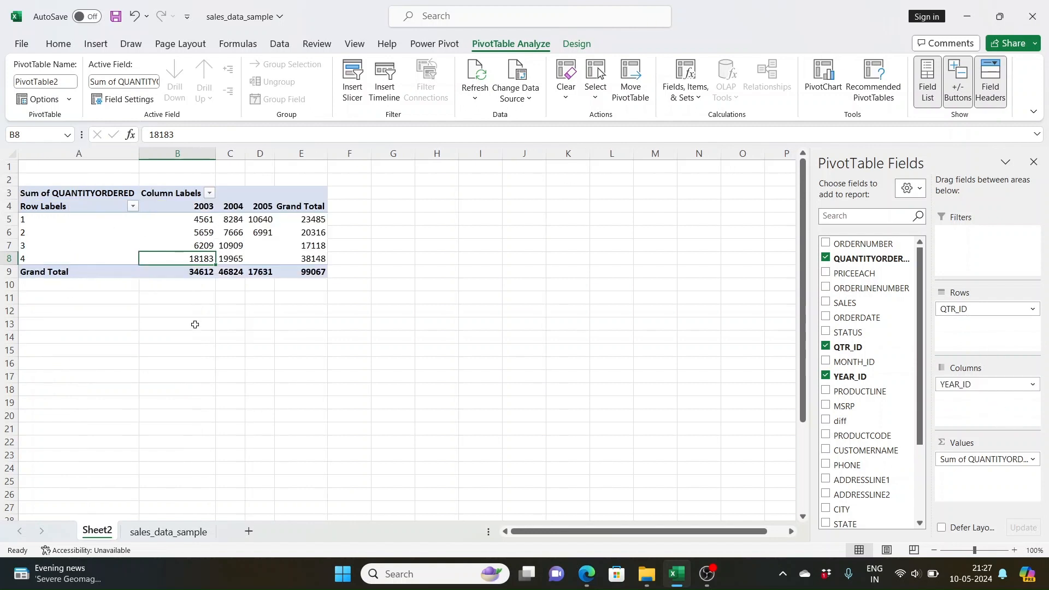
pyautogui.click(53, 264)
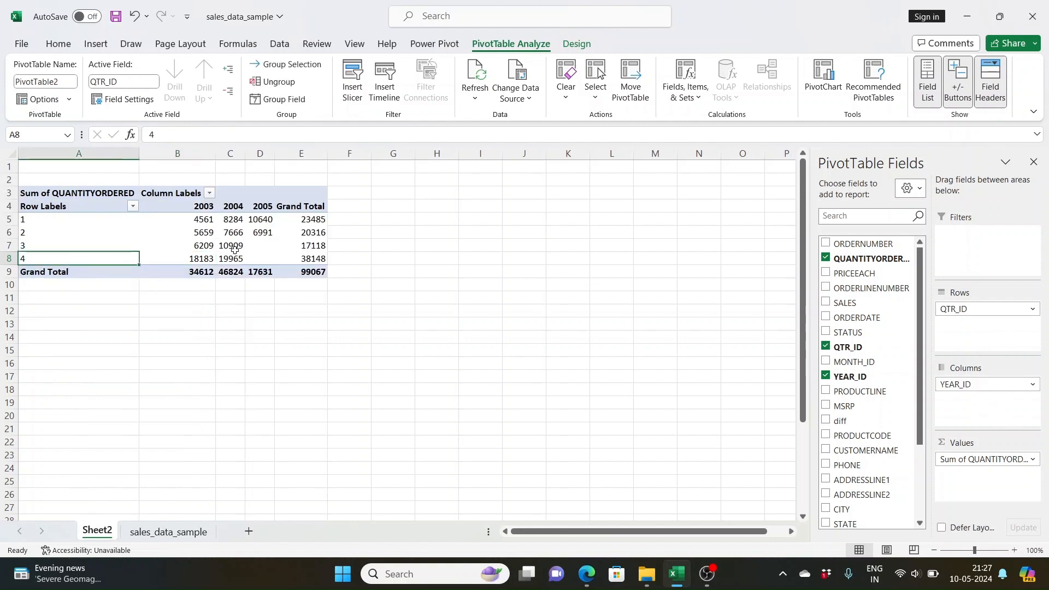
pyautogui.click(202, 258)
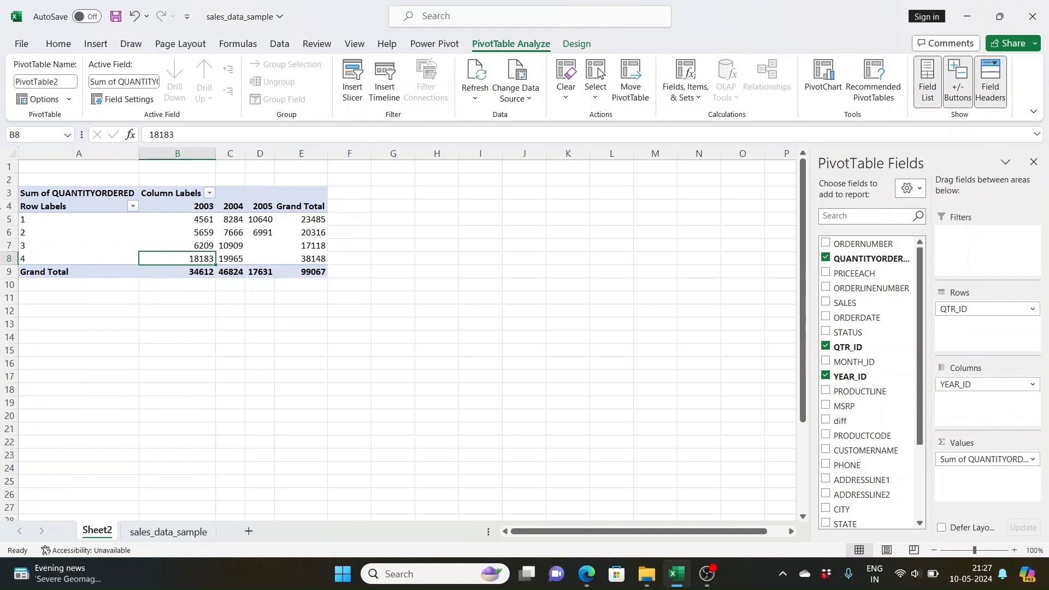
# - Narrow column A of the PivotTable sheet and remove Sum of QUANTITYORDERED from the Values
pyautogui.moveTo(139, 154); pyautogui.dragTo(60, 149)
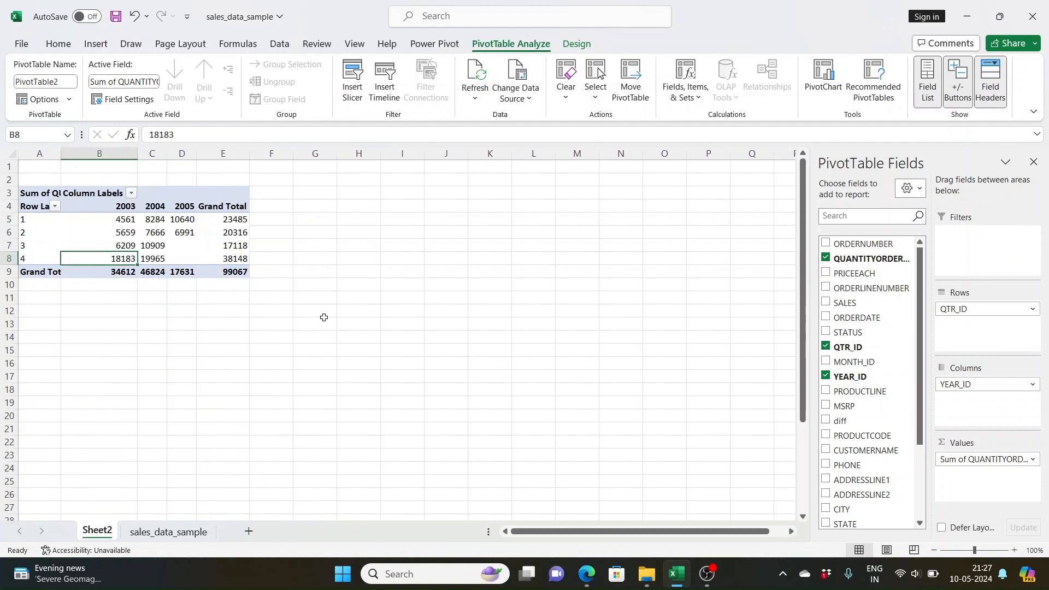
pyautogui.click(201, 241)
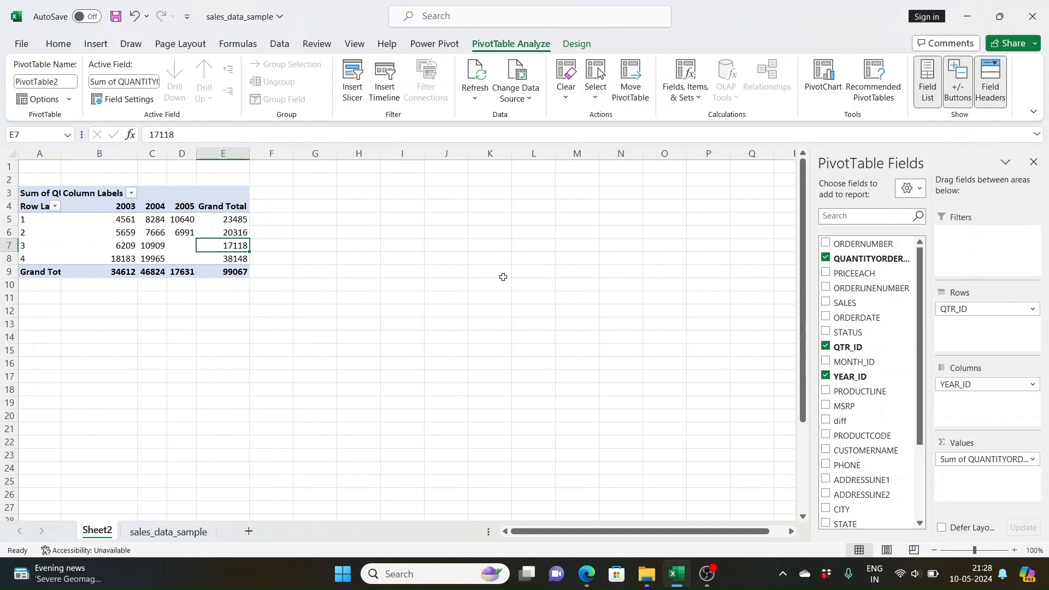
pyautogui.click(983, 461)
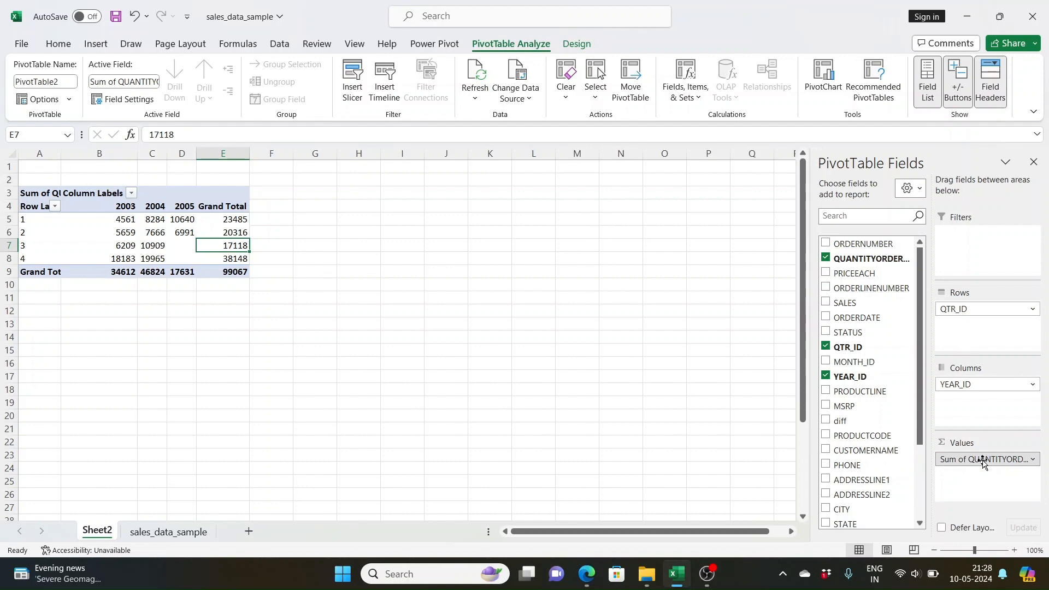
pyautogui.moveTo(983, 461); pyautogui.dragTo(902, 411)
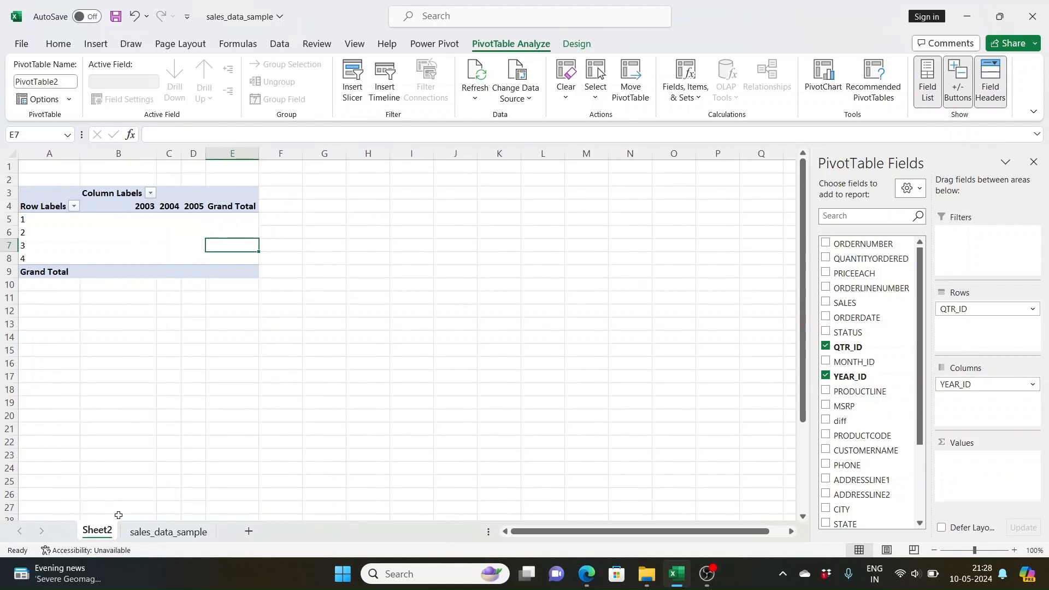
# - Compare the PRICEEACH, MSRP and diff columns on the sales_data_sample sheet
pyautogui.click(166, 532)
pyautogui.click(155, 203)
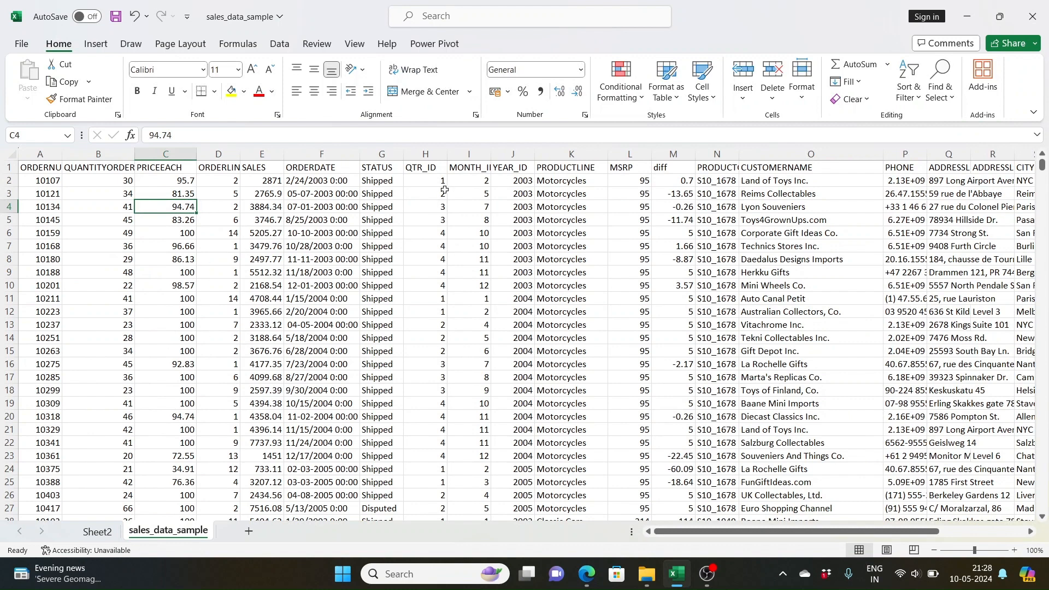
pyautogui.click(634, 154)
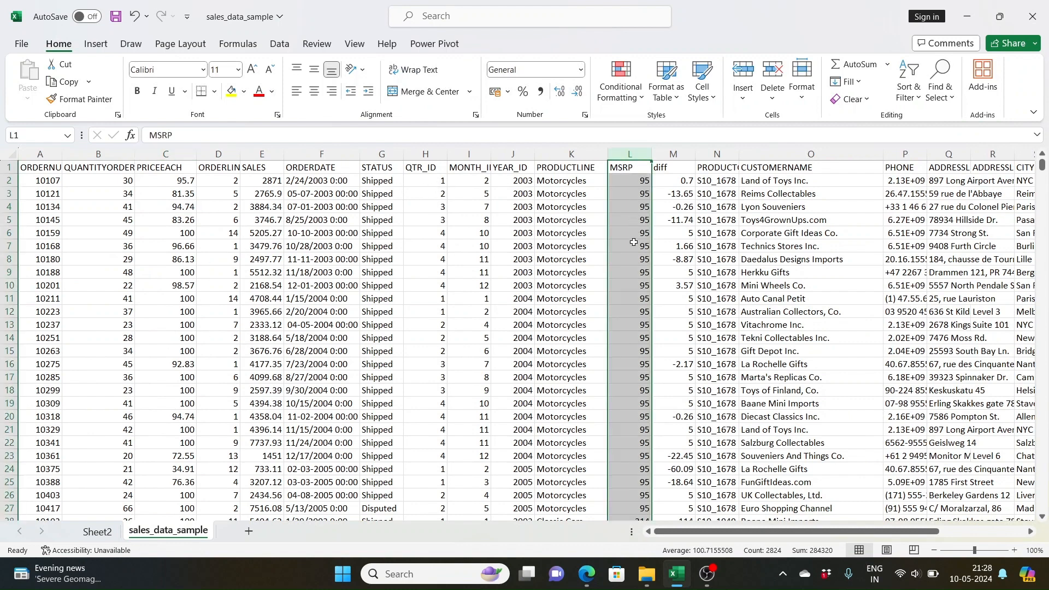
pyautogui.click(170, 178)
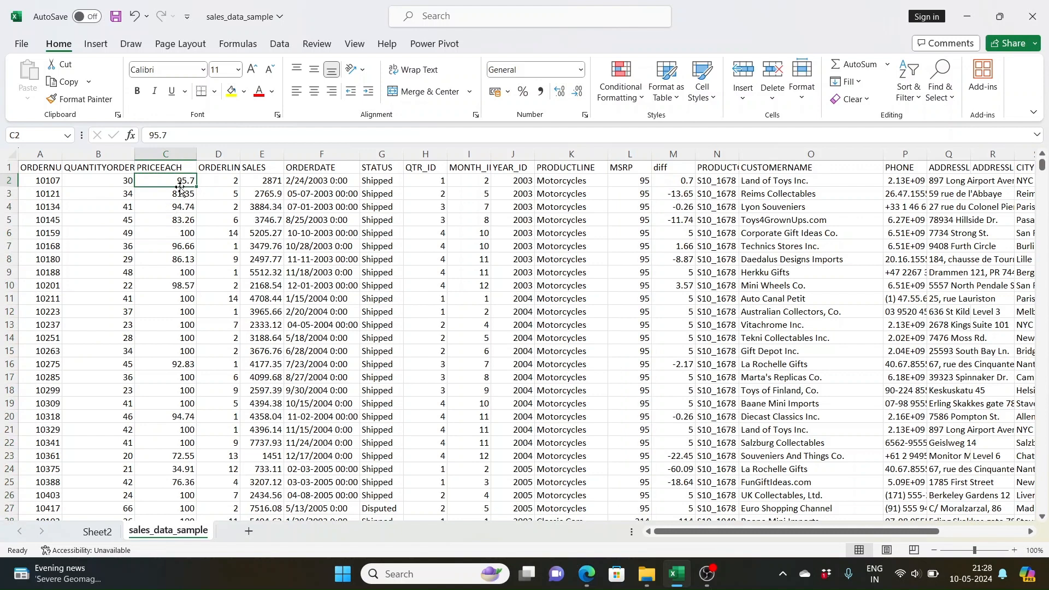
pyautogui.click(185, 286)
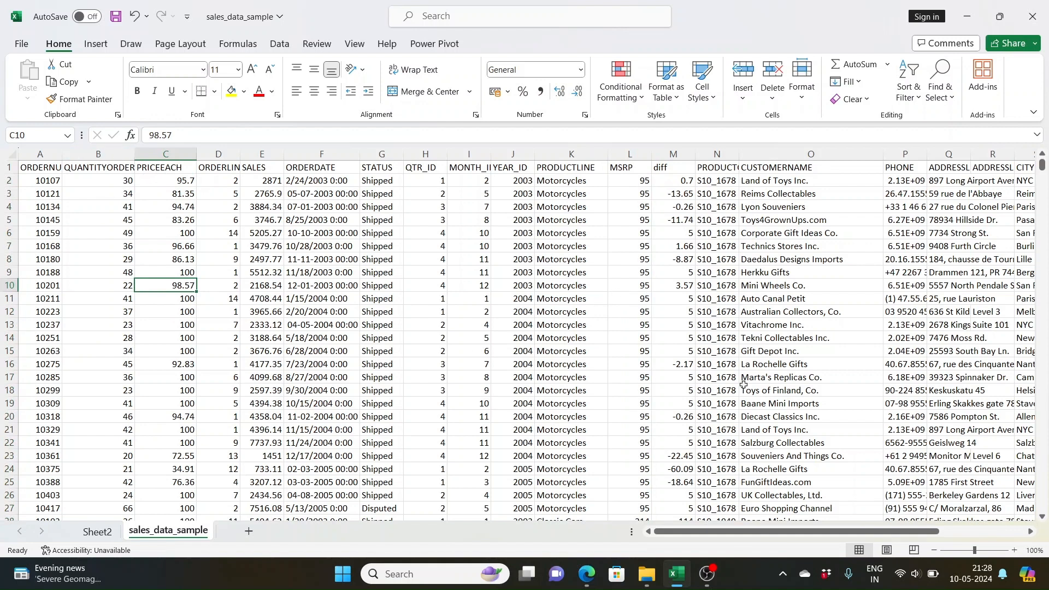
pyautogui.click(636, 288)
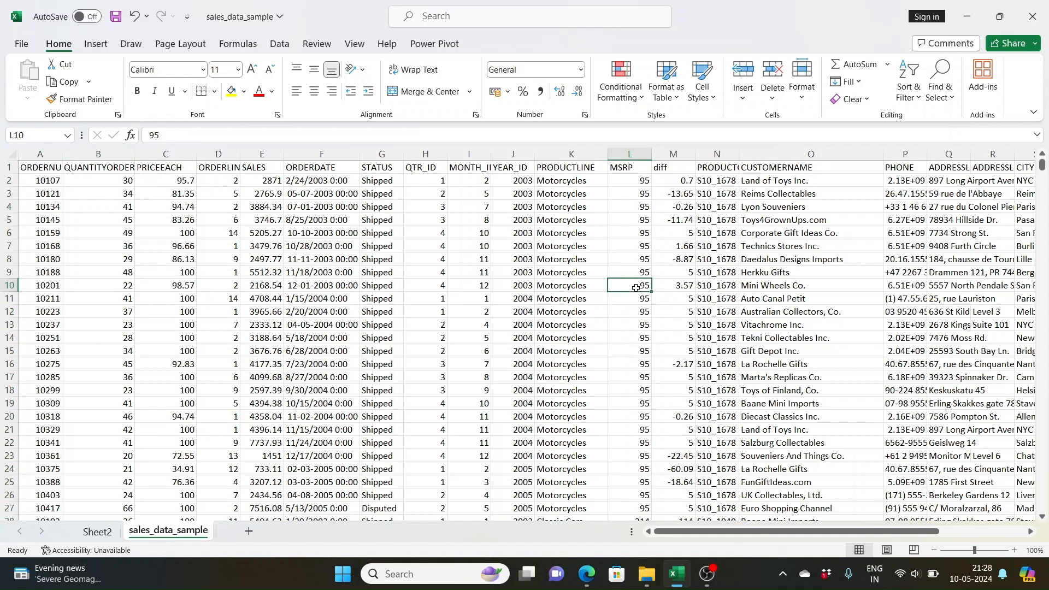
pyautogui.click(186, 432)
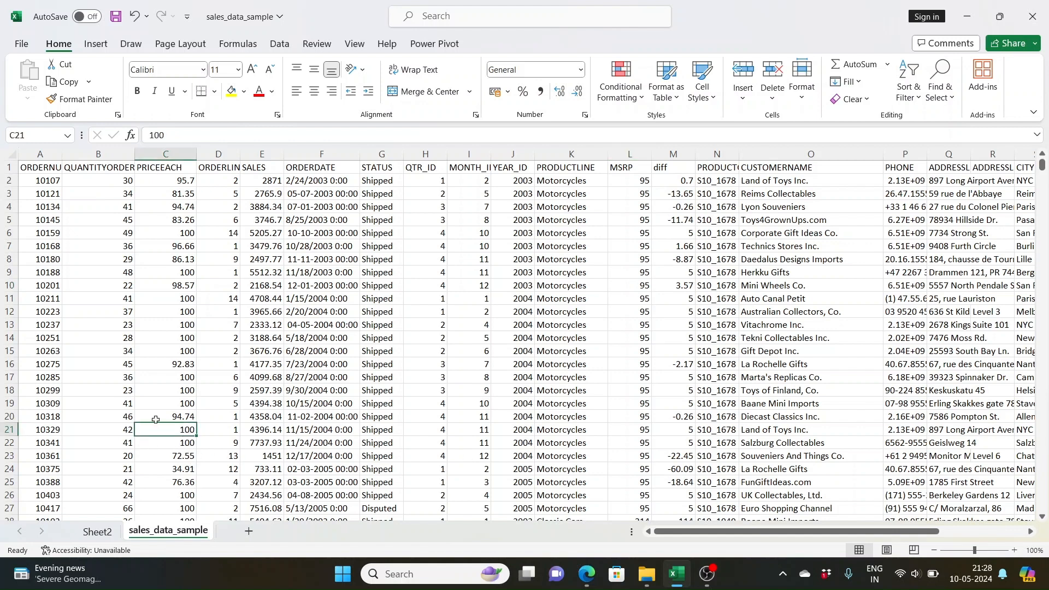
pyautogui.click(176, 368)
pyautogui.click(183, 288)
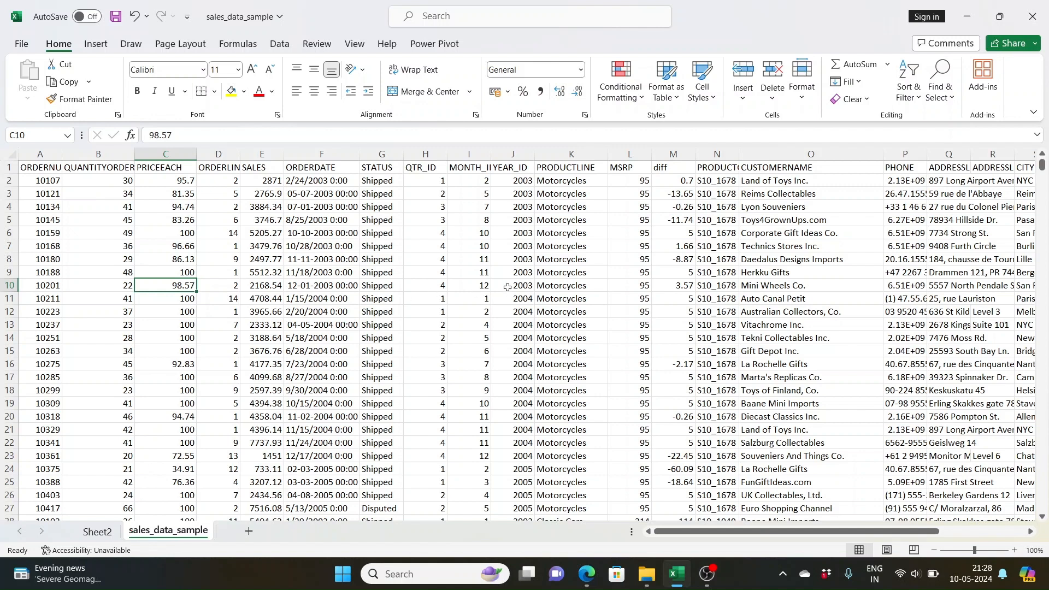
pyautogui.click(629, 258)
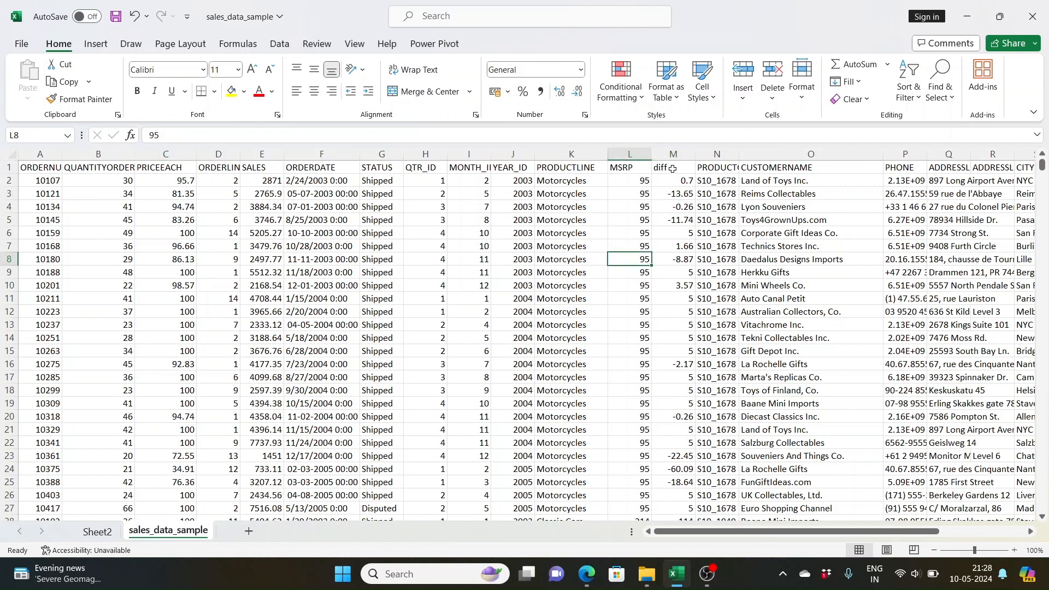
pyautogui.click(635, 168)
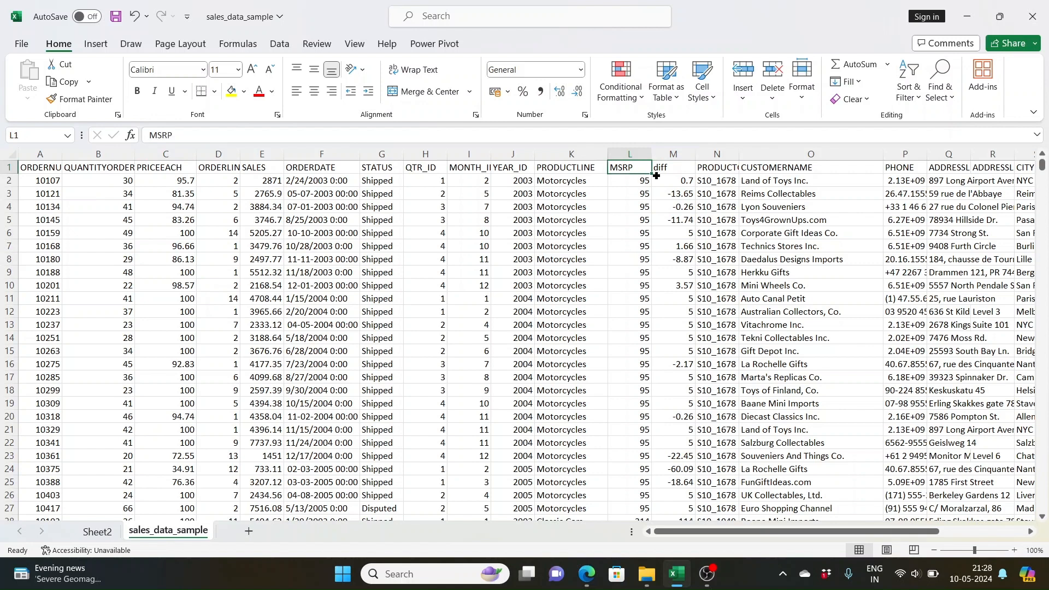
pyautogui.click(667, 168)
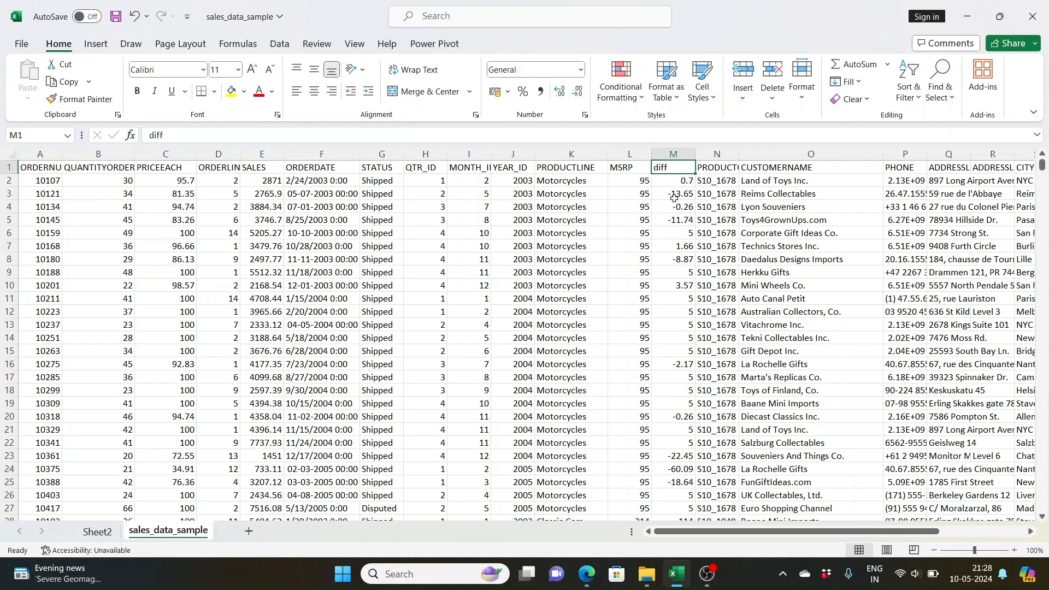
# - Delete the existing diff column after MSRP and insert a blank column in its place with the header diff
pyautogui.click(680, 150)
pyautogui.rightClick(679, 150)
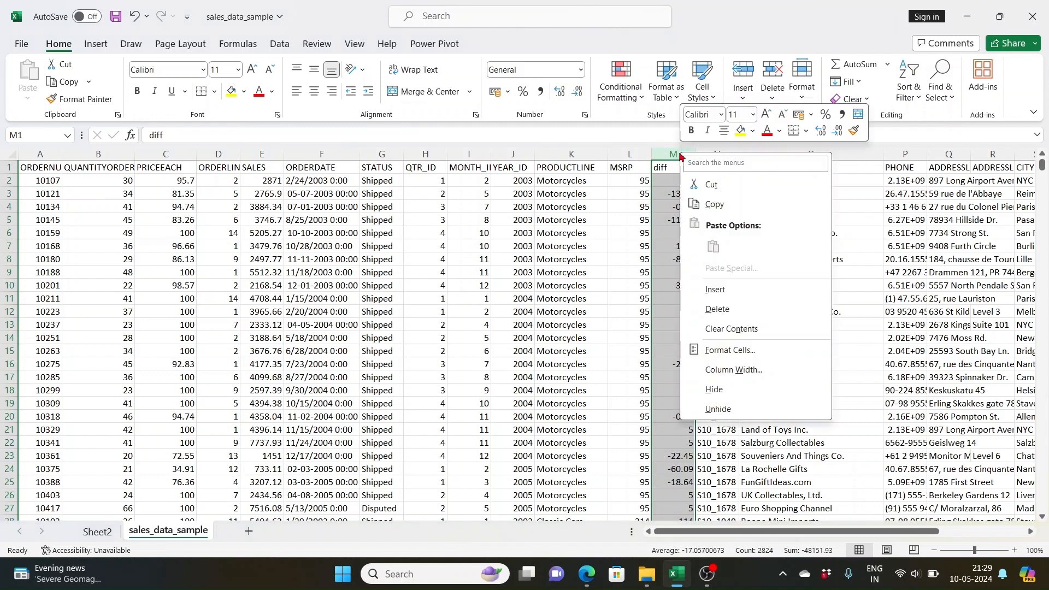
pyautogui.click(730, 310)
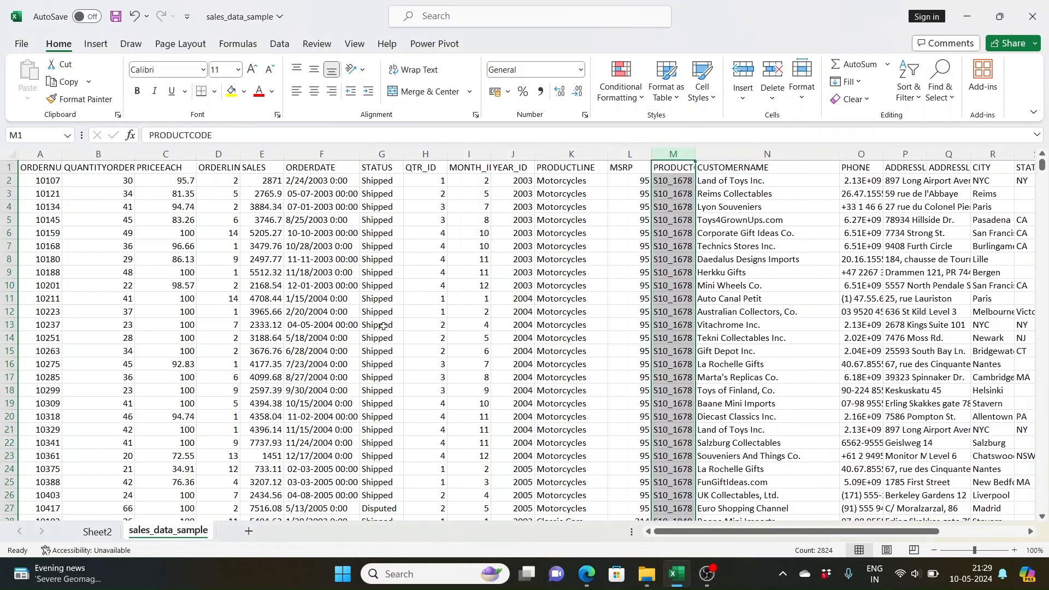
pyautogui.rightClick(666, 148)
pyautogui.click(705, 285)
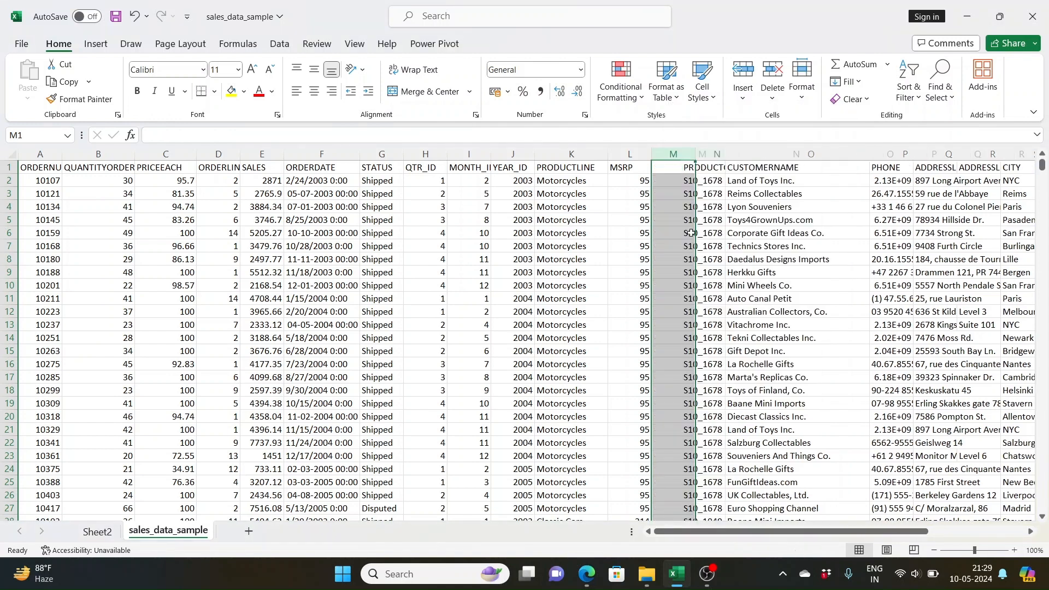
pyautogui.click(671, 169)
pyautogui.write('diff')
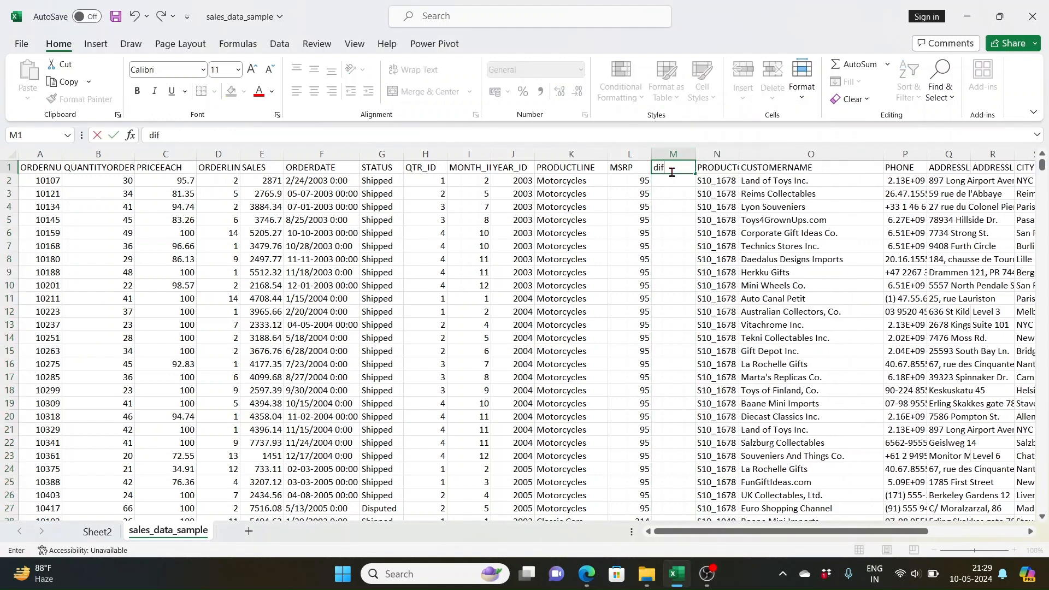
pyautogui.press('Return')
# - Enter the formula =L2-C2 in cell M2 to subtract PRICEEACH from MSRP
pyautogui.write('=')
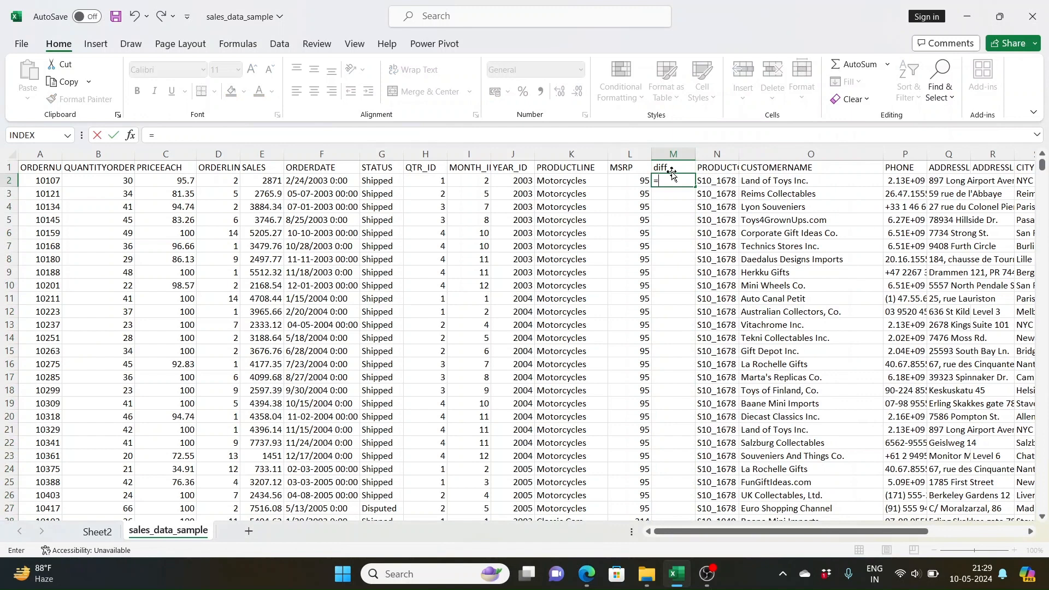
pyautogui.click(644, 181)
pyautogui.write('-')
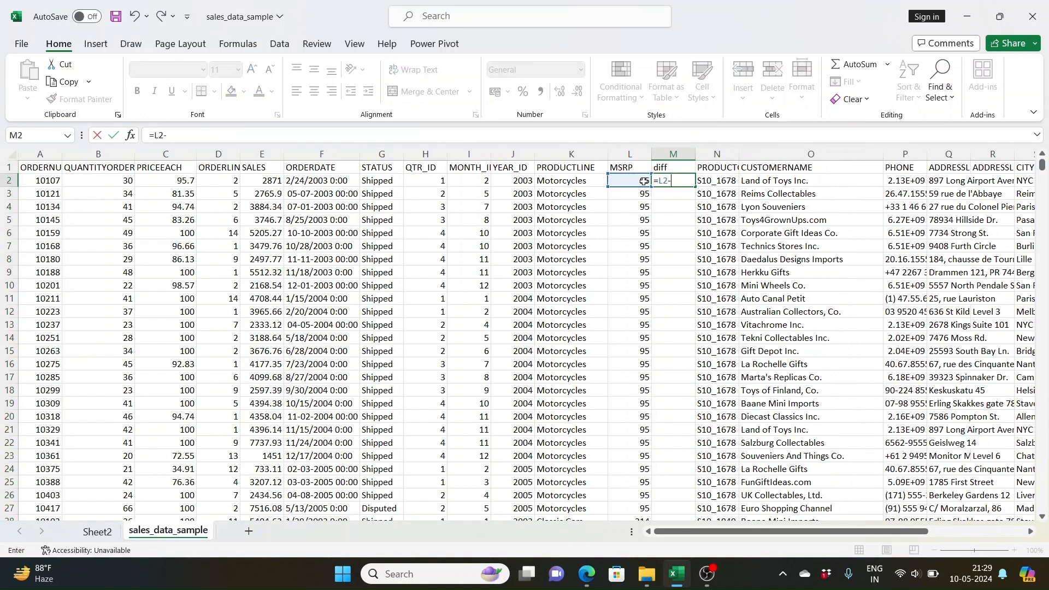
pyautogui.press('Left')
pyautogui.press('Left')
pyautogui.press('Left')
pyautogui.press('Left')
pyautogui.press('Left')
pyautogui.press('Left')
pyautogui.press('Left')
pyautogui.press('Left')
pyautogui.press('Left')
pyautogui.press('Left')
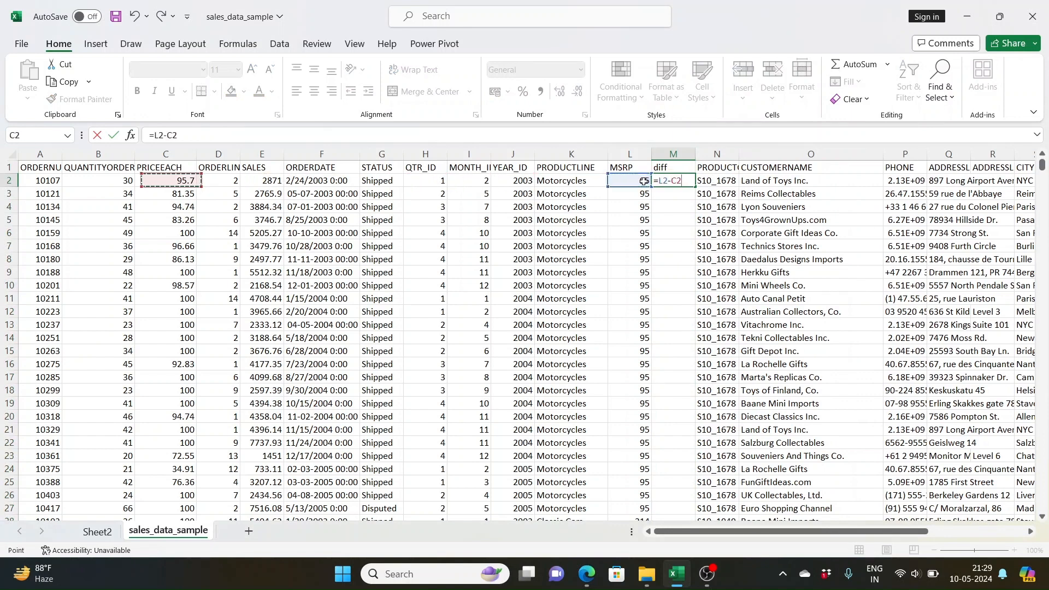
pyautogui.press('Return')
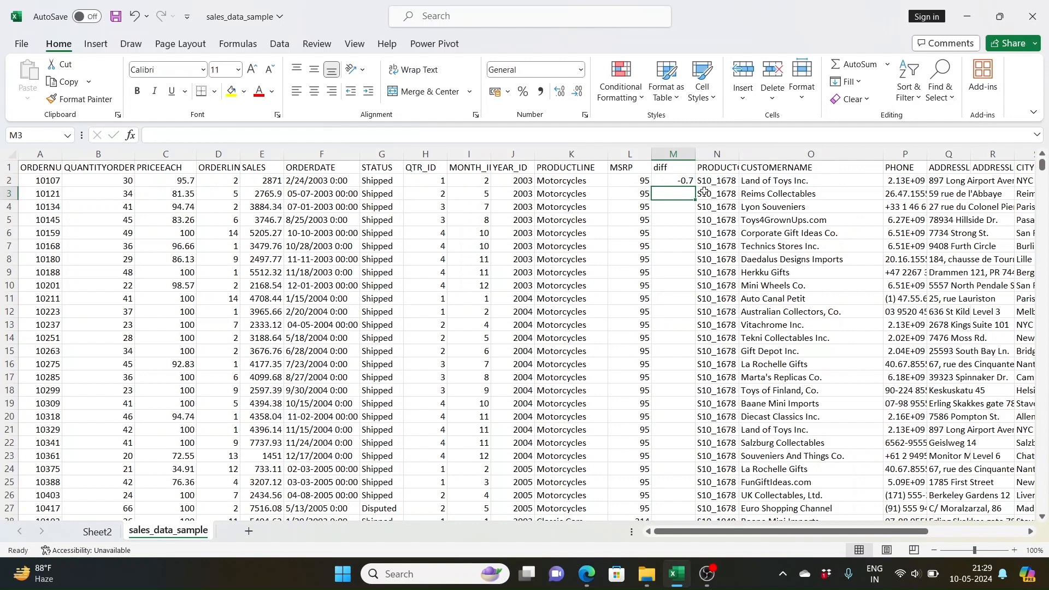
pyautogui.click(686, 171)
pyautogui.click(687, 180)
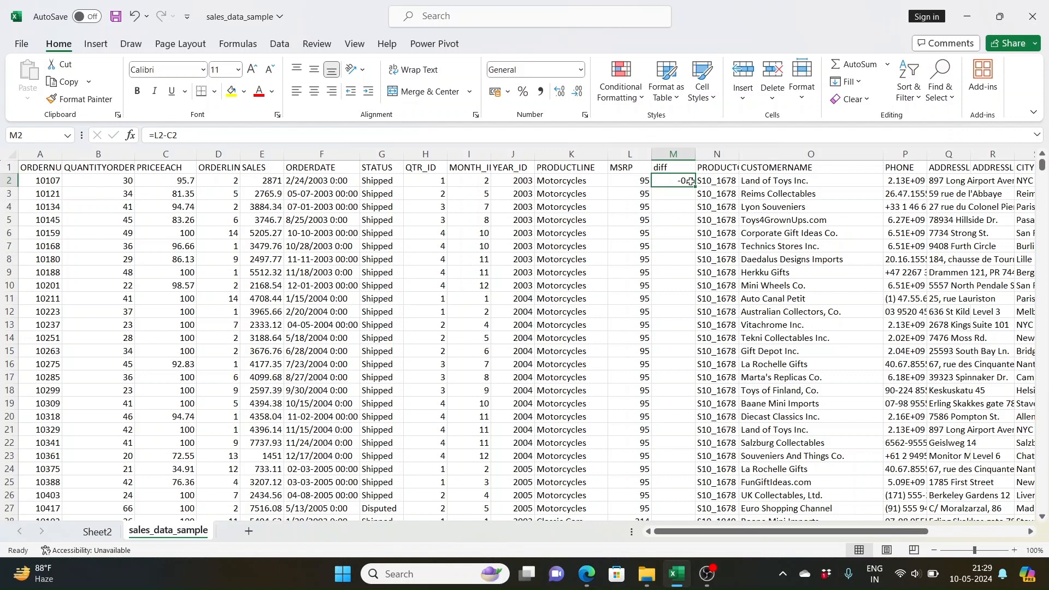
# - Clear the formula in cell M2 and delete the diff column from the sales_data_sample sheet
pyautogui.press('Delete')
pyautogui.rightClick(676, 153)
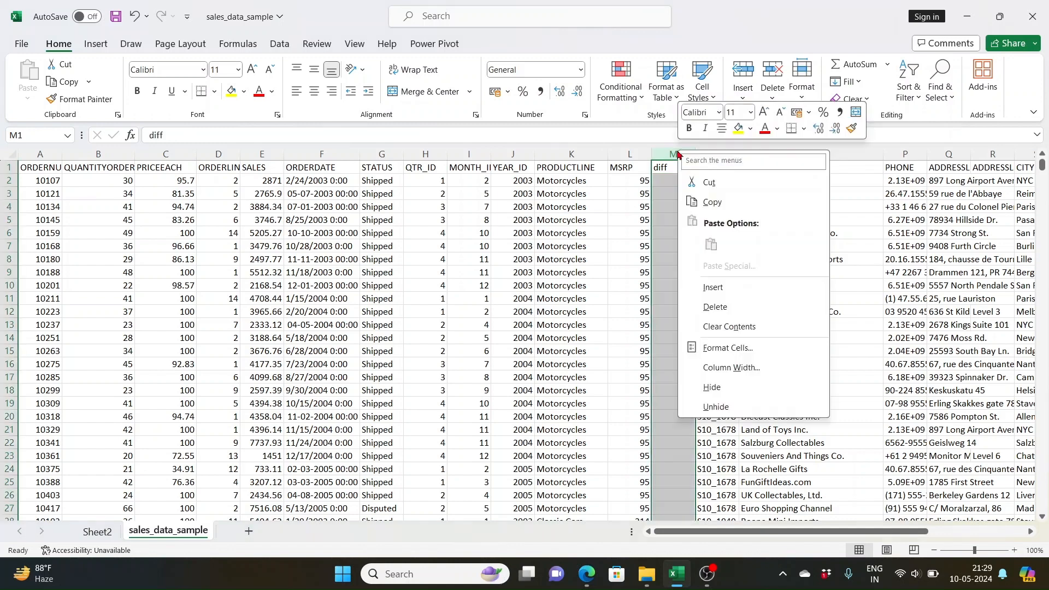
pyautogui.click(721, 307)
# - Start a calculated field for the PivotTable on Sheet2 and name it Diff between MSRP and SP
pyautogui.click(100, 538)
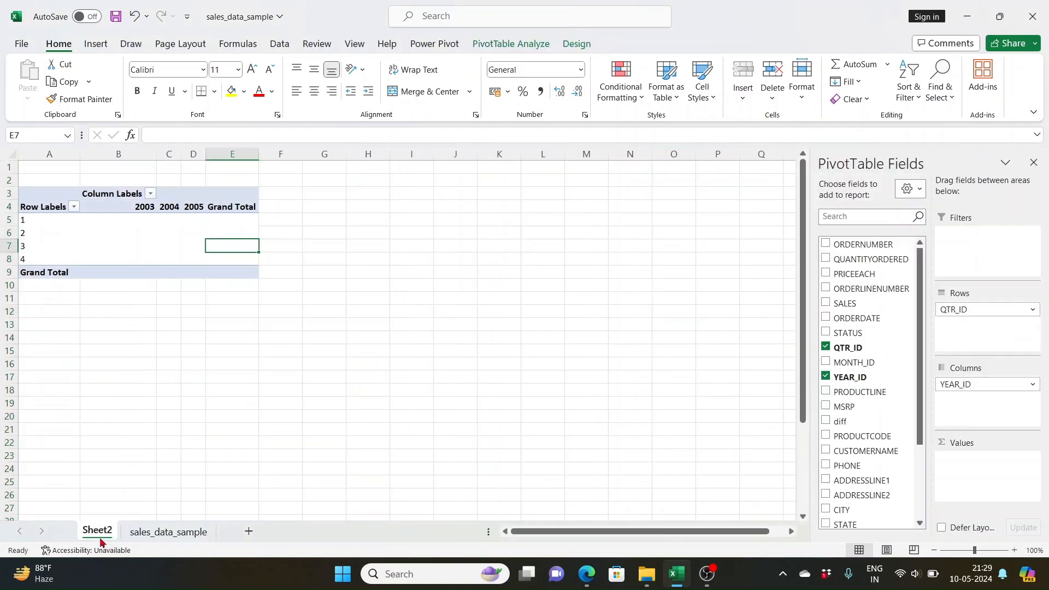
pyautogui.click(130, 247)
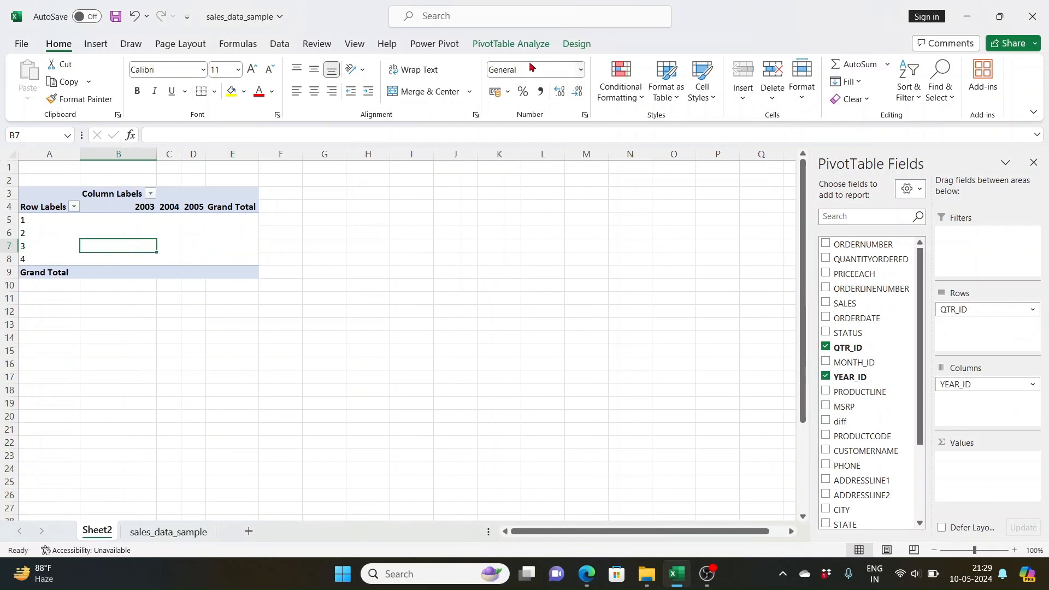
pyautogui.click(529, 46)
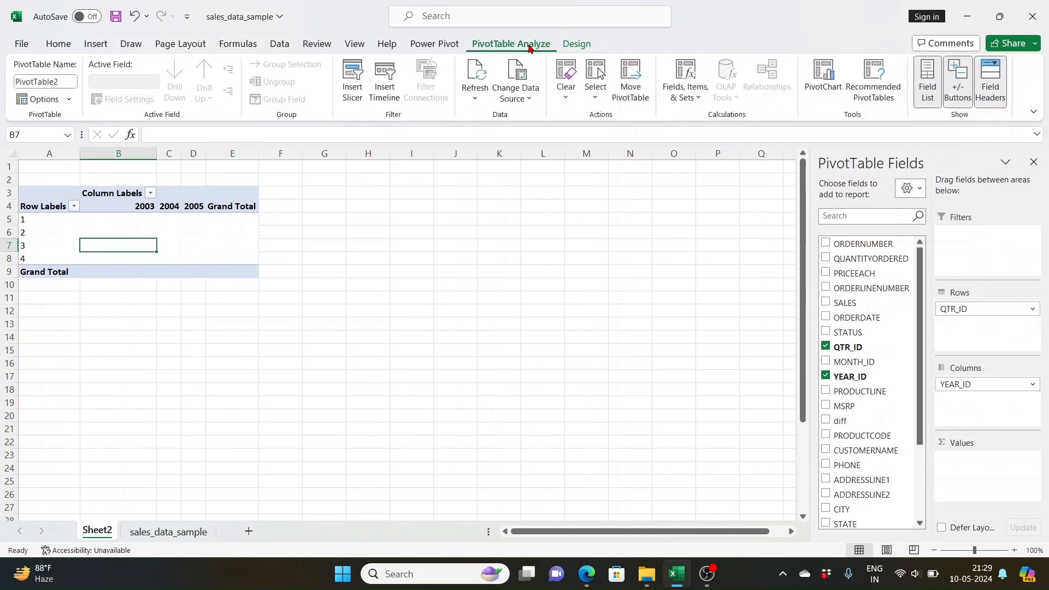
pyautogui.click(700, 101)
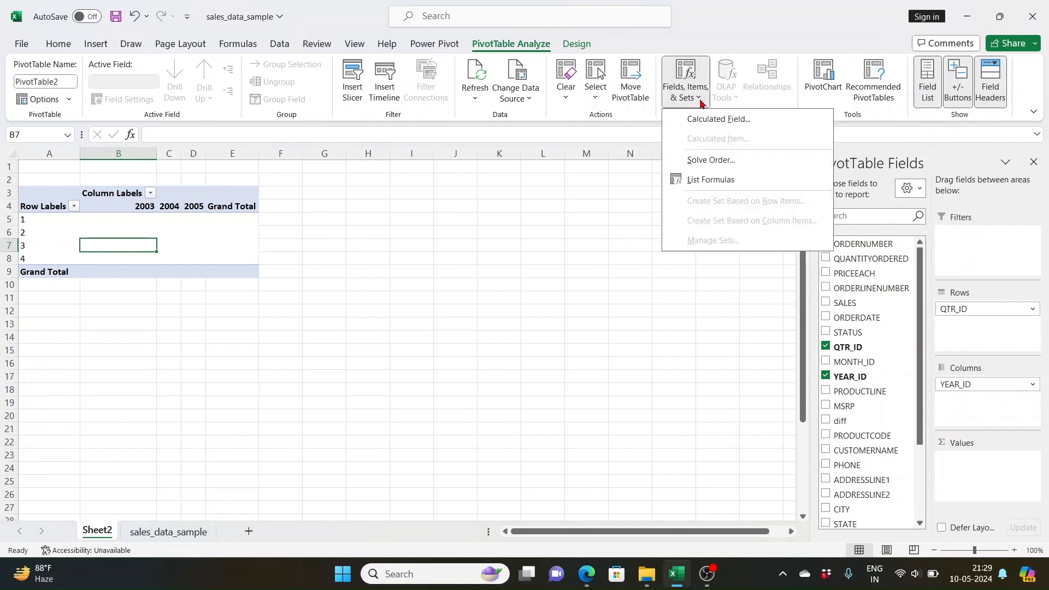
pyautogui.click(744, 121)
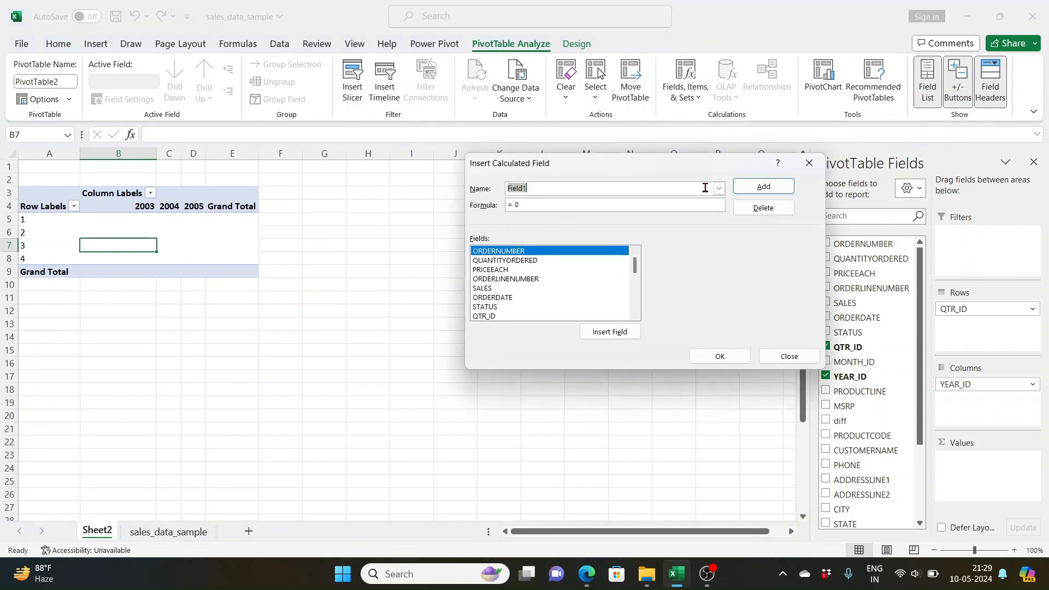
pyautogui.click(552, 190)
pyautogui.press('BackSpace')
pyautogui.press('BackSpace')
pyautogui.press('BackSpace')
pyautogui.press('BackSpace')
pyautogui.write('Diff between')
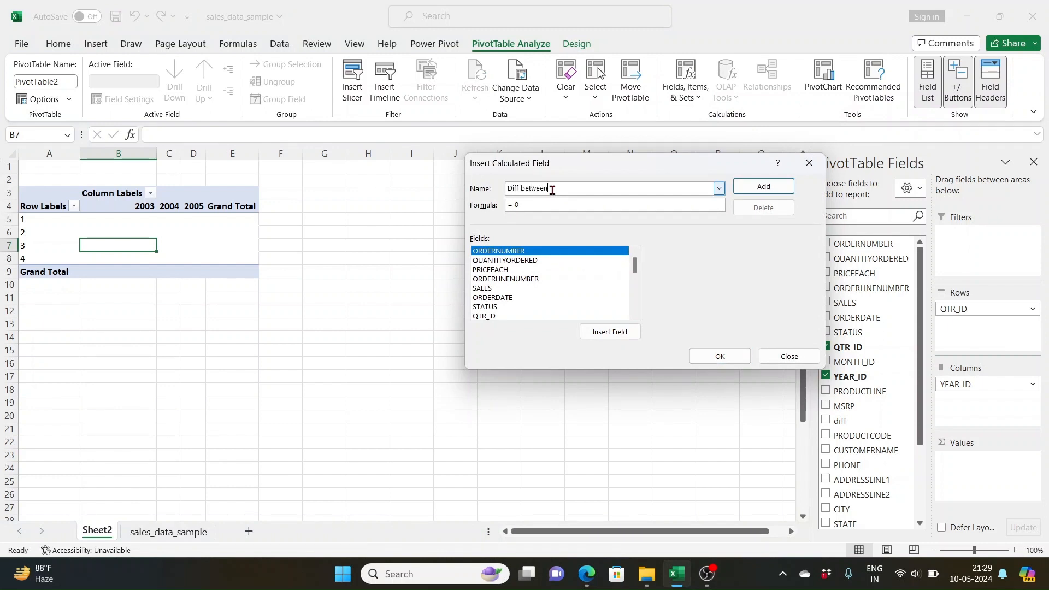
pyautogui.write(' MSRP and SP')
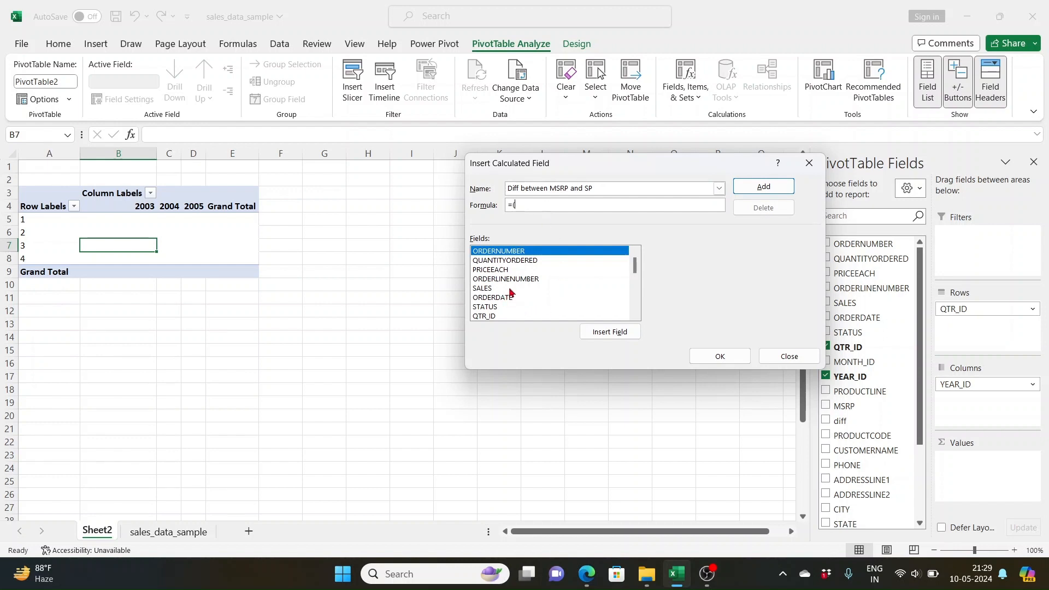
# - Build the calculated field's formula as =(MSRP-PRICEEACH)*QUANTITYORDERED using the listed fields
pyautogui.scroll(-1, 511, 295)
pyautogui.scroll(-1, 504, 301)
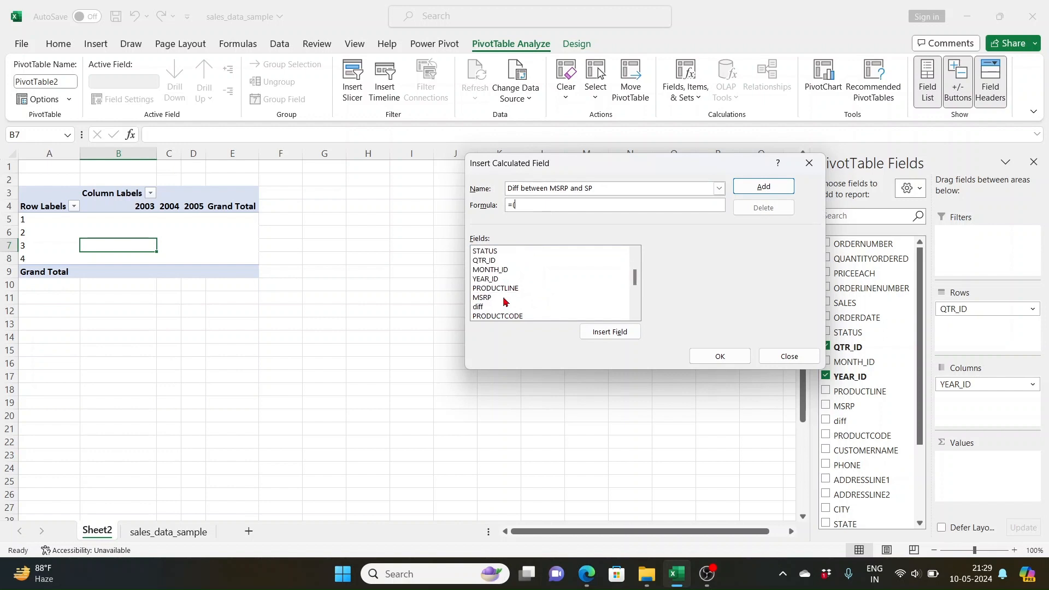
pyautogui.doubleClick(495, 299)
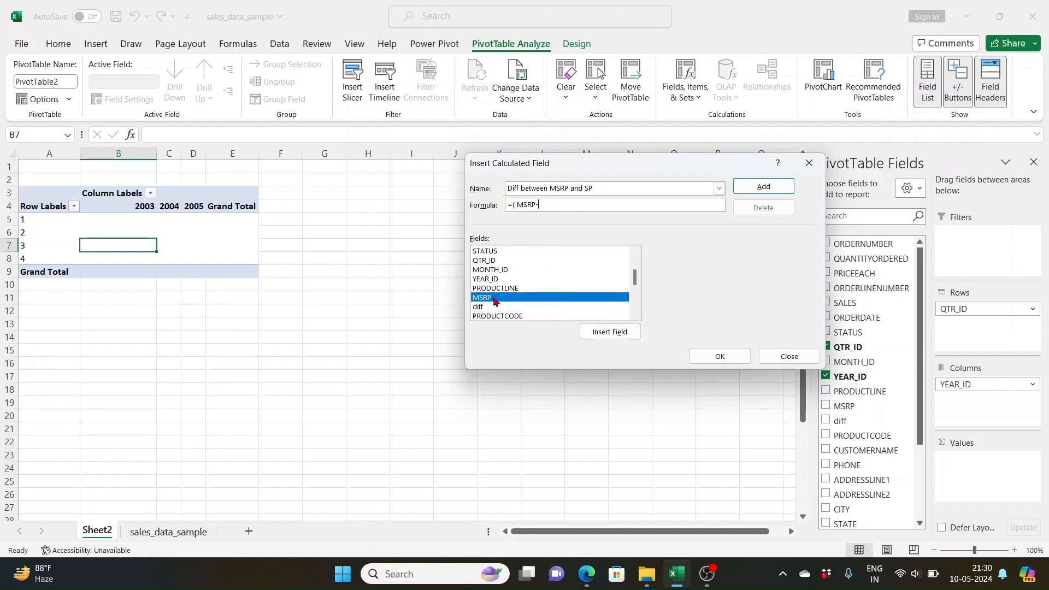
pyautogui.scroll(1, 494, 301)
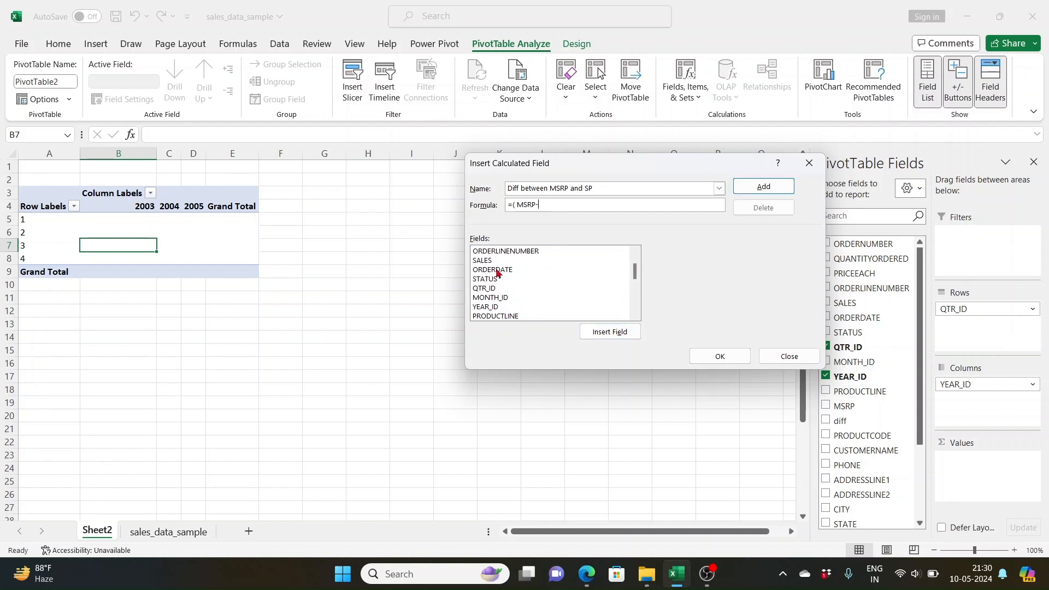
pyautogui.scroll(1, 506, 286)
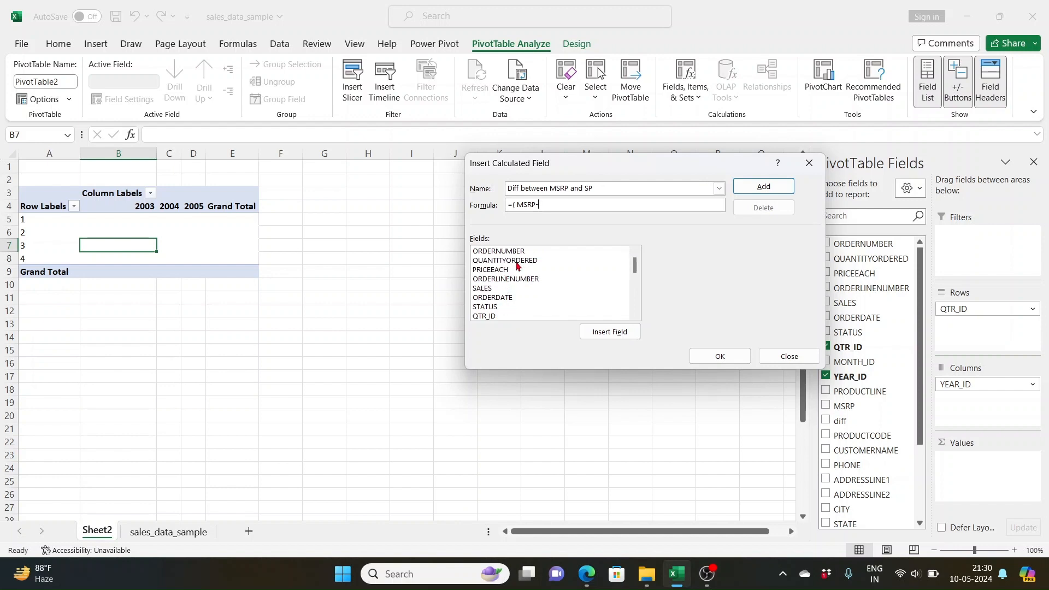
pyautogui.doubleClick(506, 271)
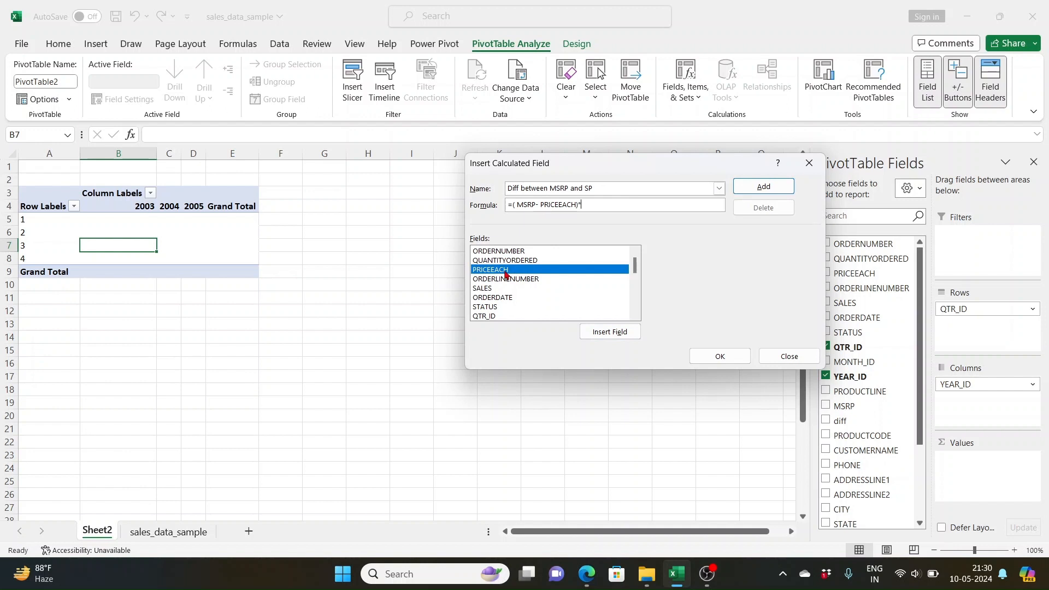
pyautogui.doubleClick(524, 261)
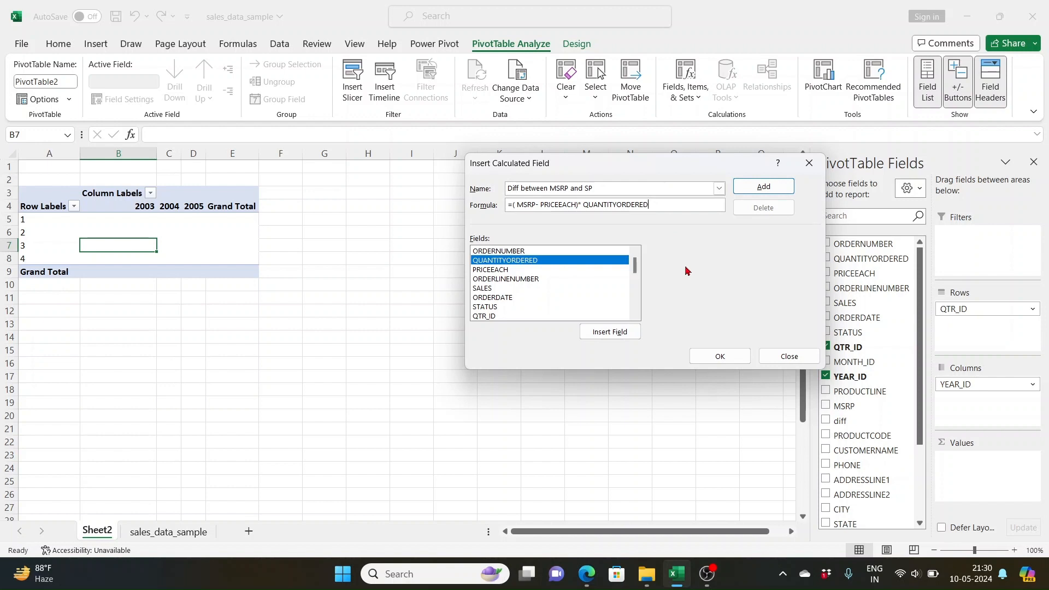
# - Wrap the formula in SUM so it reads =SUM((MSRP-PRICEEACH)*QUANTITYORDERED), and create the calculated field
pyautogui.click(512, 205)
pyautogui.write('SUM')
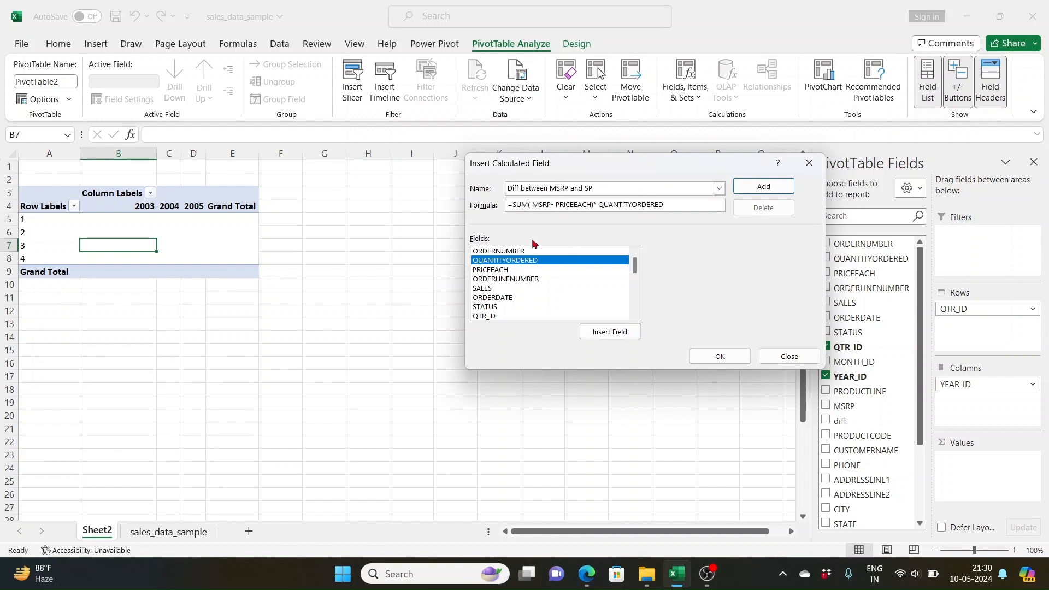
pyautogui.write('(')
pyautogui.click(683, 208)
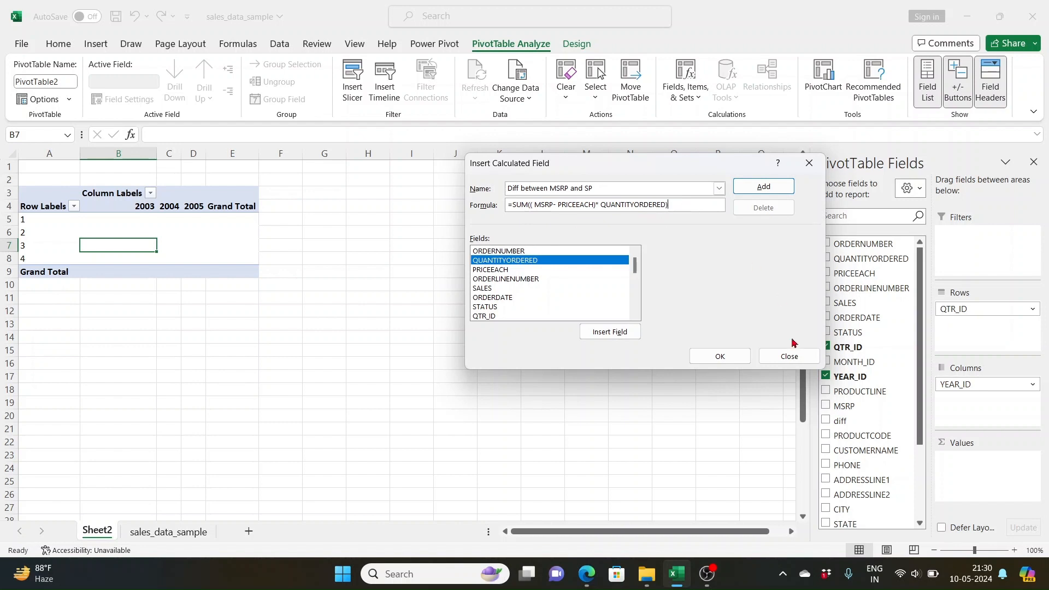
pyautogui.click(733, 356)
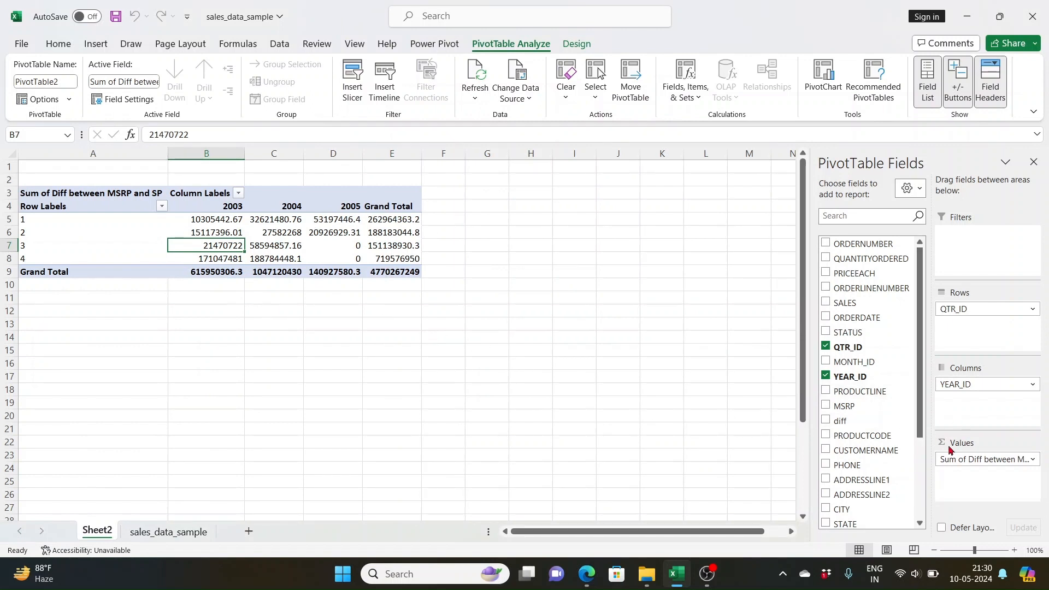
# - Remove Sum of Diff between MSRP and SP from the Values and add the calculated field back there
pyautogui.moveTo(970, 459); pyautogui.dragTo(900, 452)
pyautogui.scroll(-3, 901, 452)
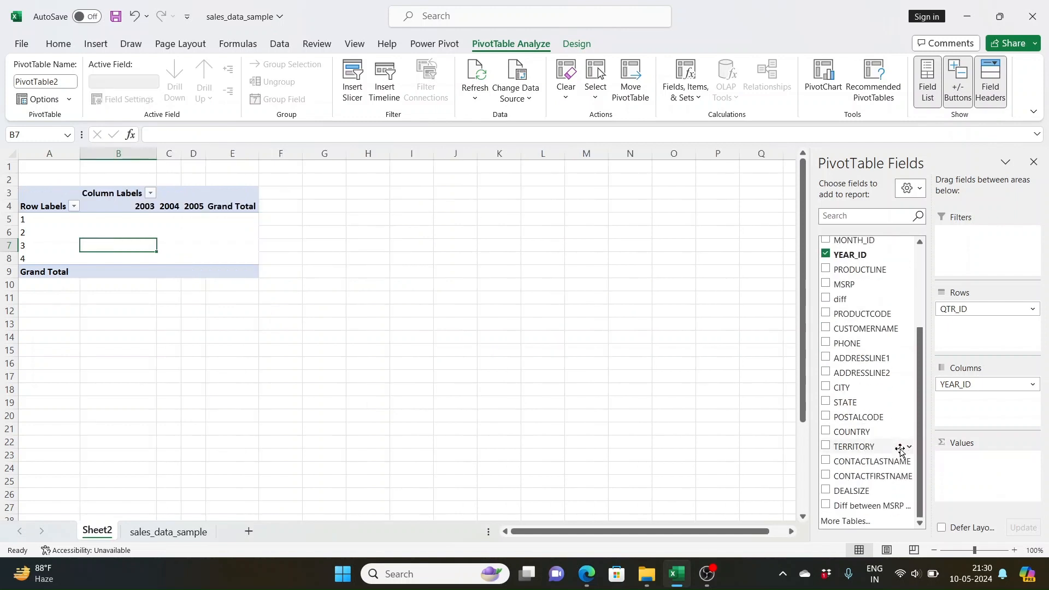
pyautogui.click(866, 509)
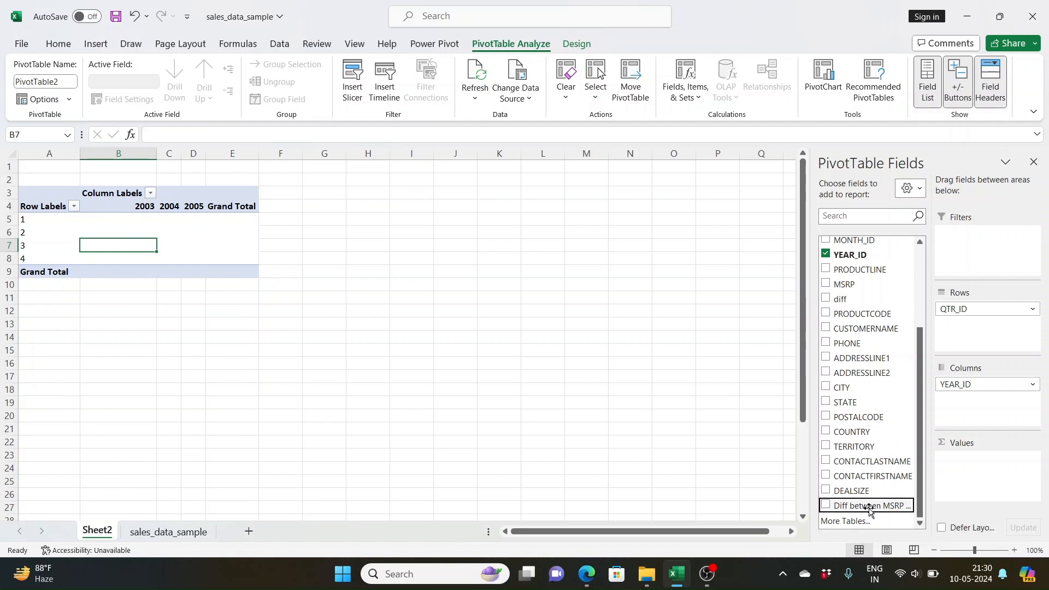
pyautogui.moveTo(870, 510); pyautogui.dragTo(961, 488)
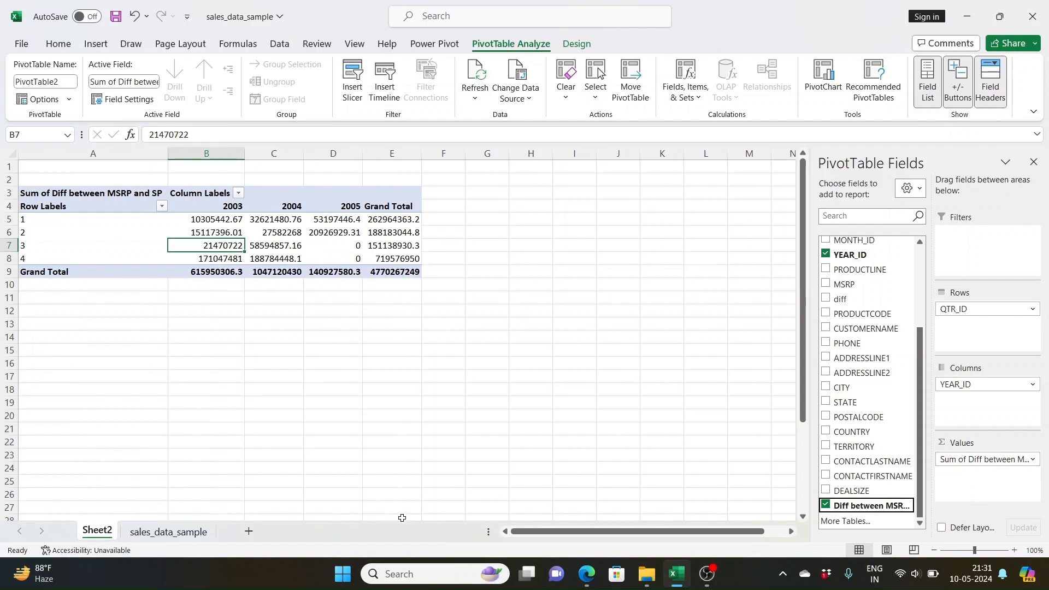
# - Check the column headers of the sales_data_sample sheet through DEALSIZE for the calculated field
pyautogui.click(176, 537)
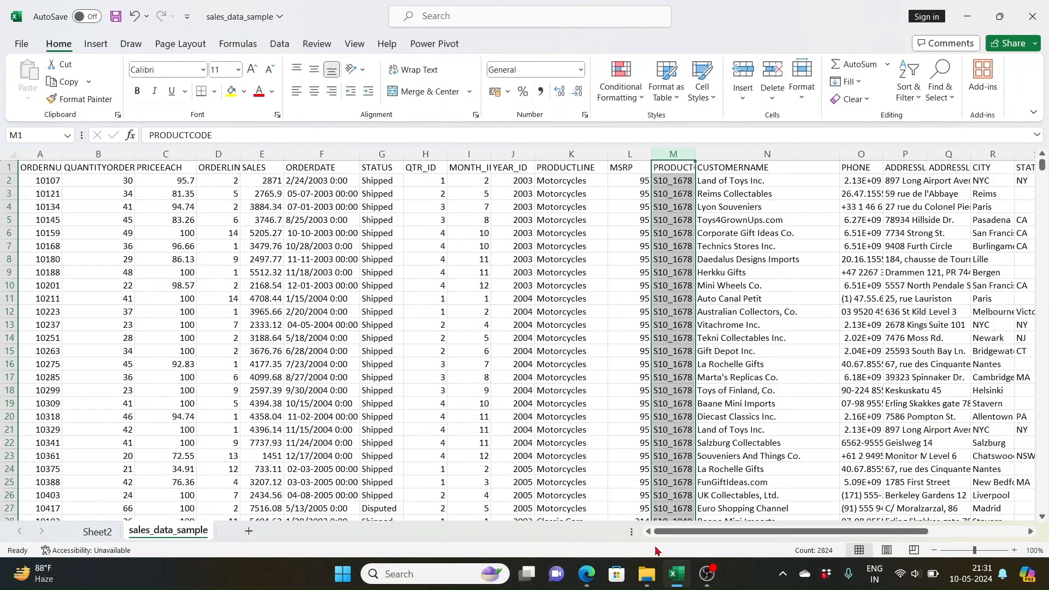
pyautogui.moveTo(752, 531); pyautogui.dragTo(971, 479)
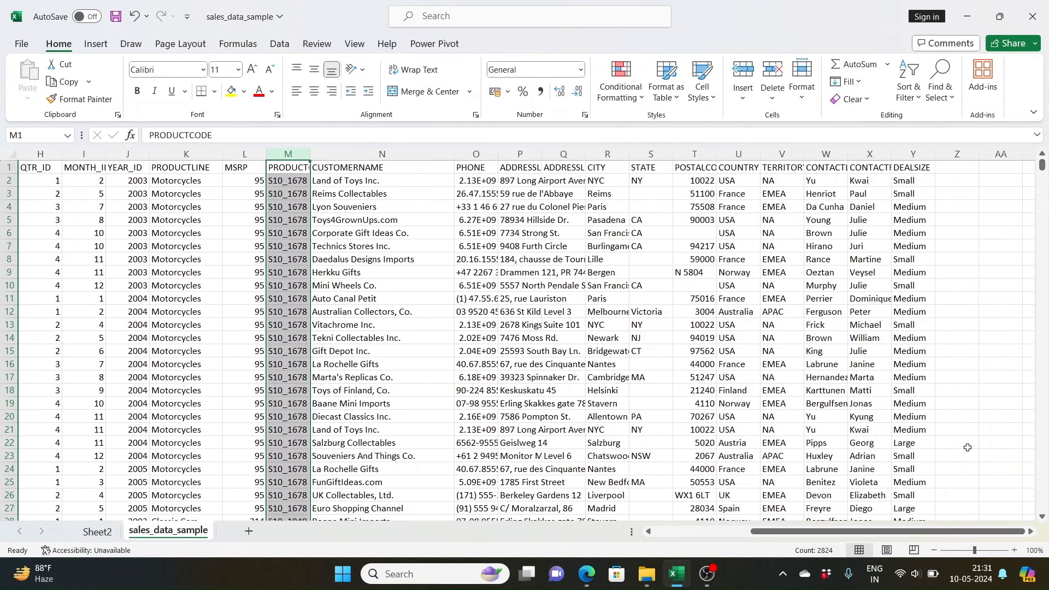
# - Narrow column A of the PivotTable on Sheet2 and select the 2004 value for quarter 4
pyautogui.click(104, 535)
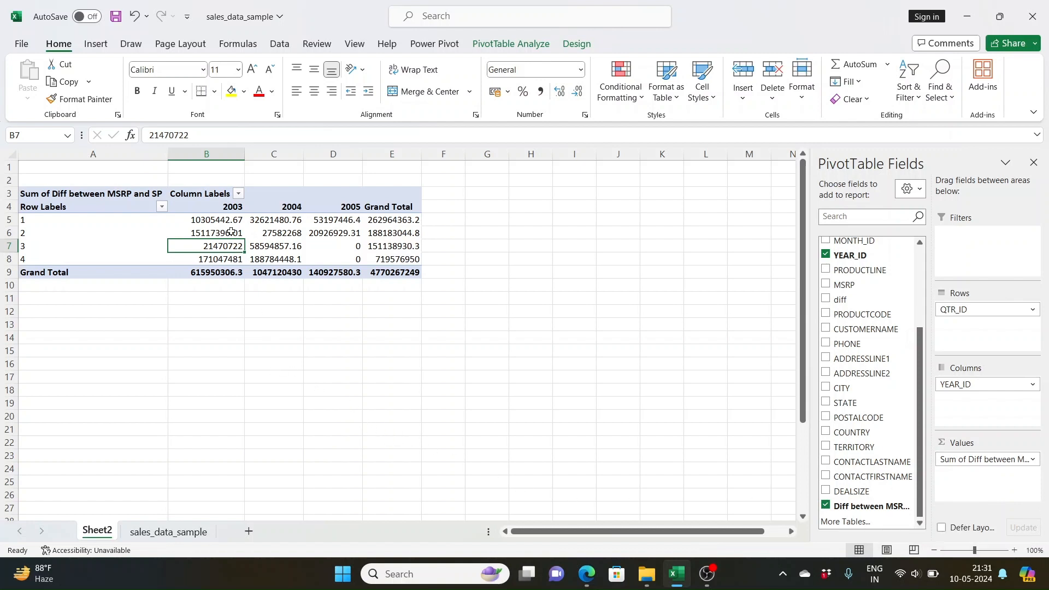
pyautogui.moveTo(165, 154); pyautogui.dragTo(69, 155)
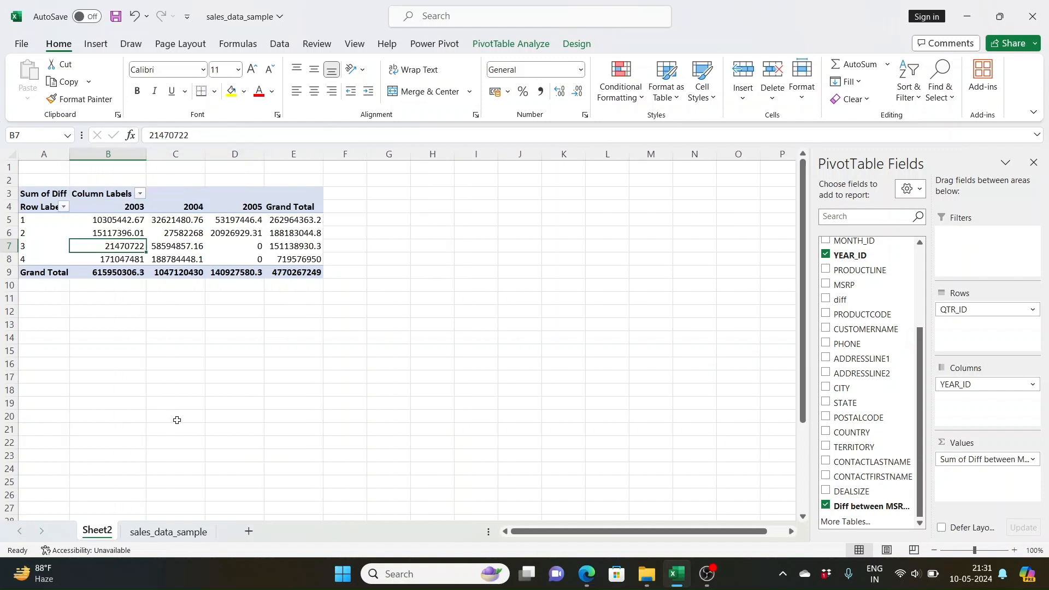
pyautogui.click(190, 257)
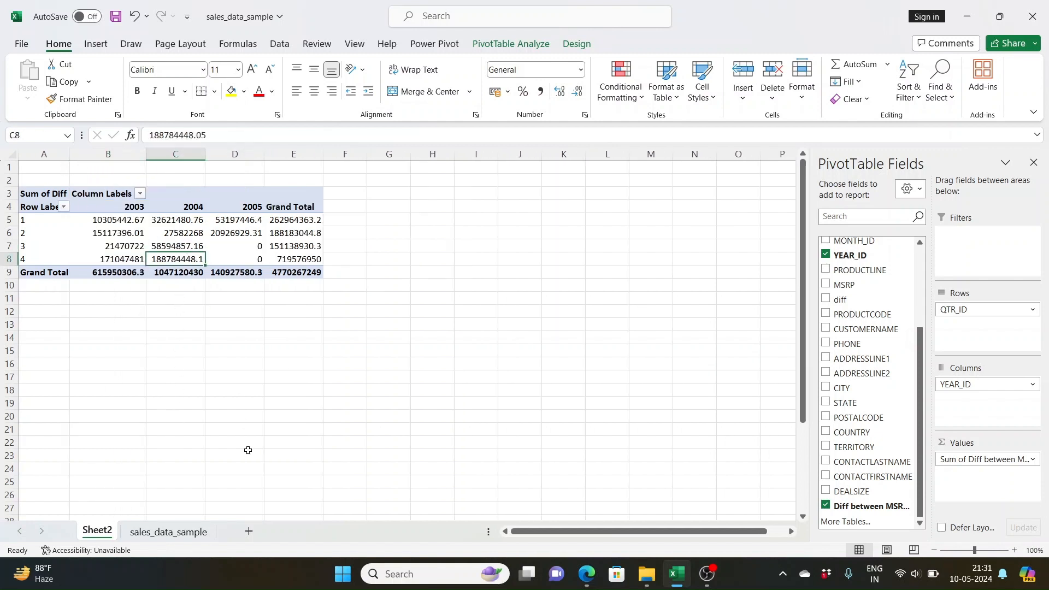